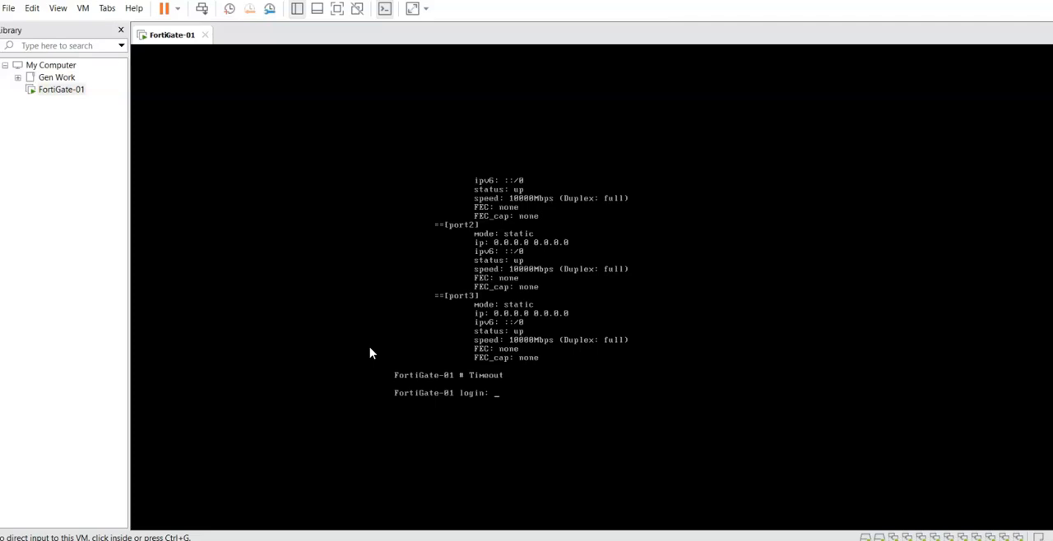
# Switch to Google Chrome and open the FortiGate login page at 192.168.1.224.
pyautogui.click(321, 346)
pyautogui.moveTo(802, 540)
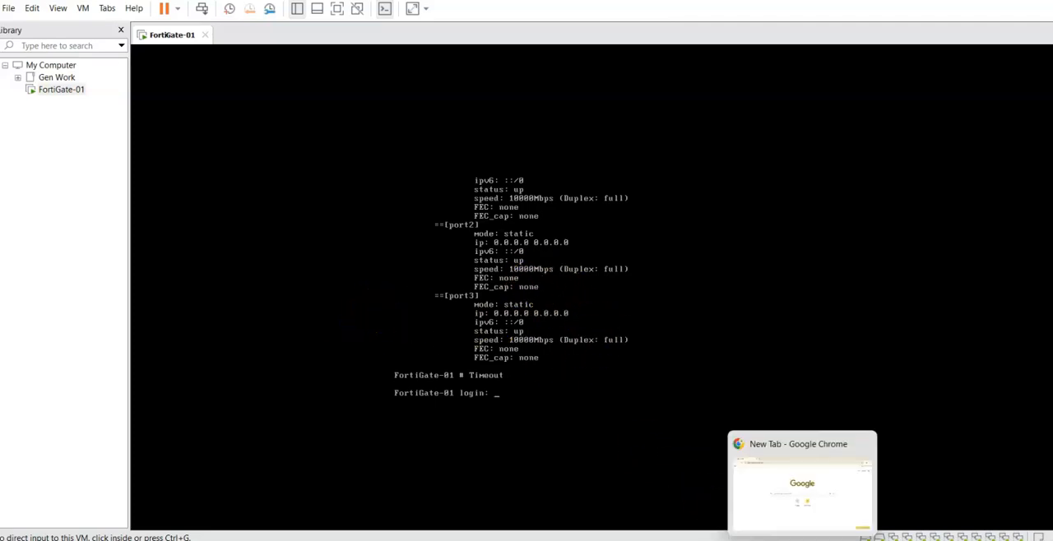
pyautogui.click(802, 486)
pyautogui.click(327, 30)
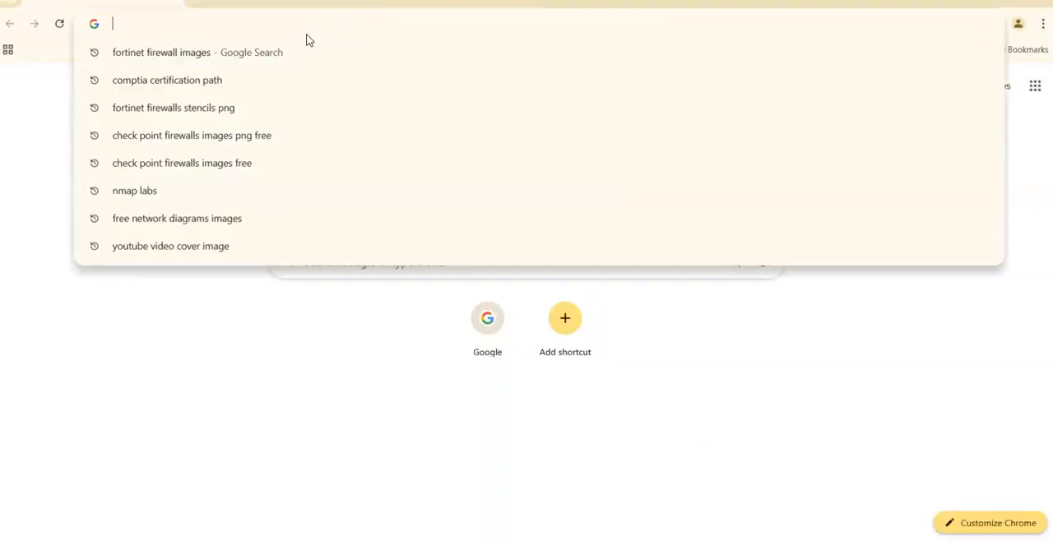
pyautogui.write('192.168.1.224')
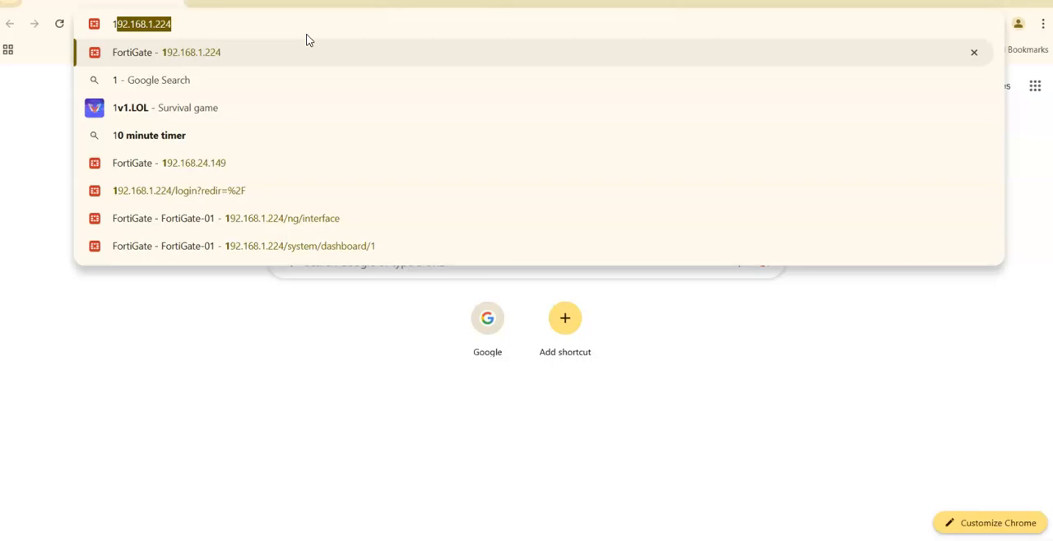
pyautogui.press('Return')
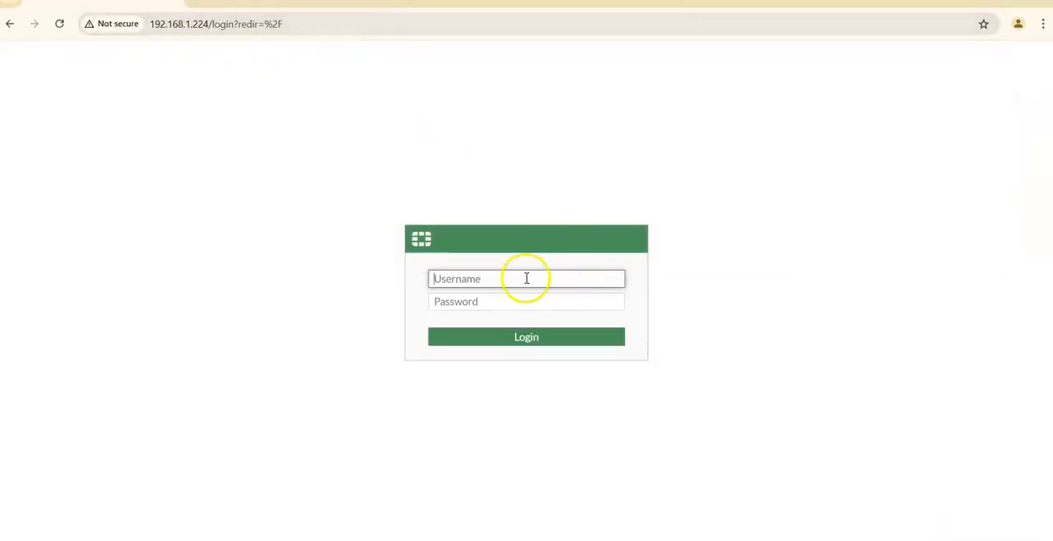
# Log in as admin with the account password and postpone the FortiGate setup.
pyautogui.write('admin')
pyautogui.press('Tab')
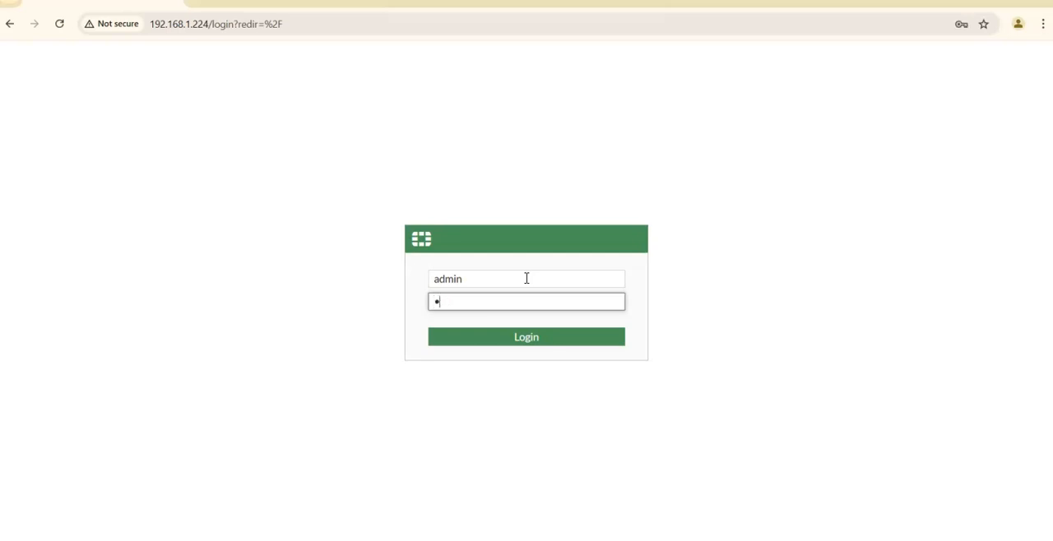
pyautogui.press('Return')
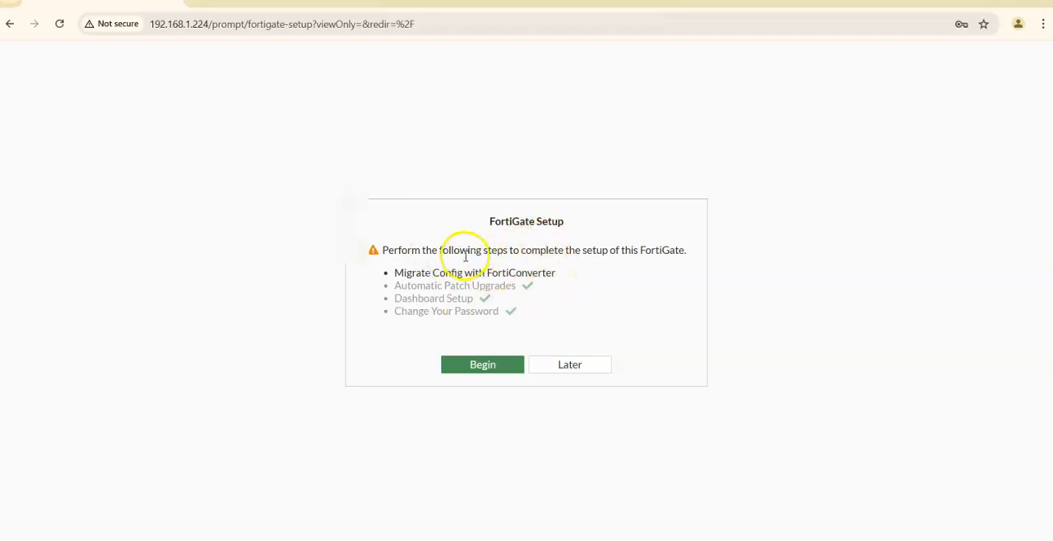
pyautogui.click(567, 364)
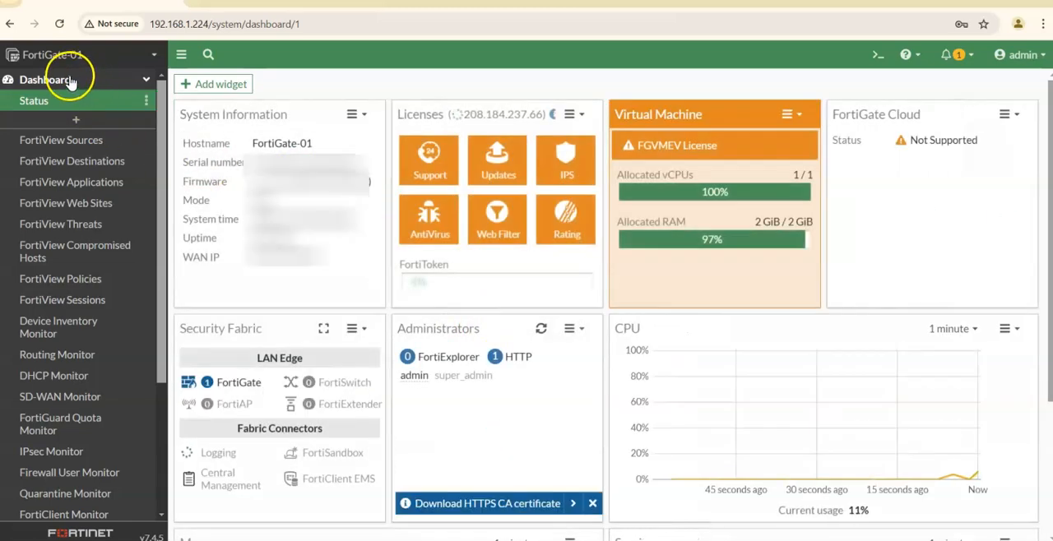
# Open the list of the firewall's network interfaces.
pyautogui.click(70, 82)
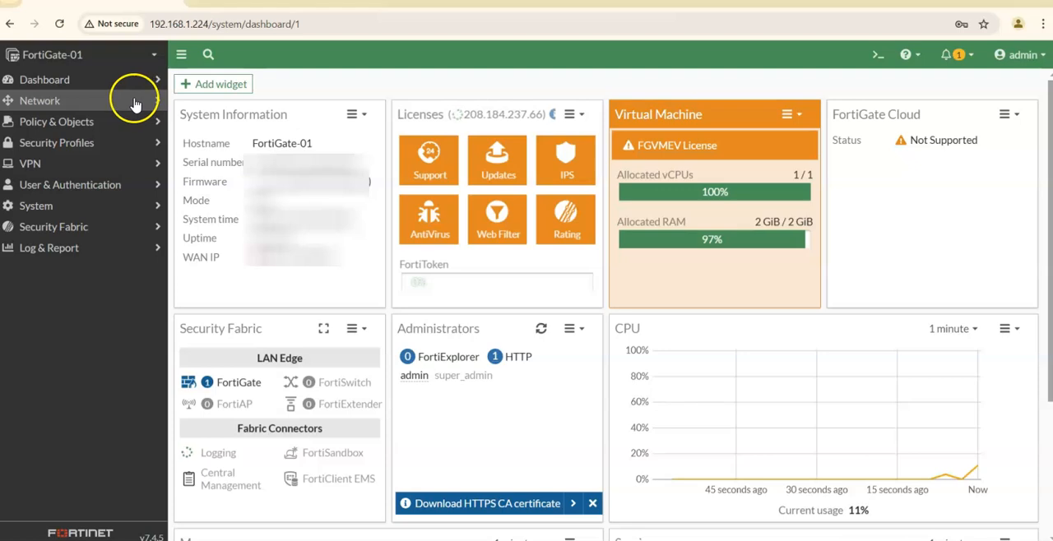
pyautogui.click(48, 102)
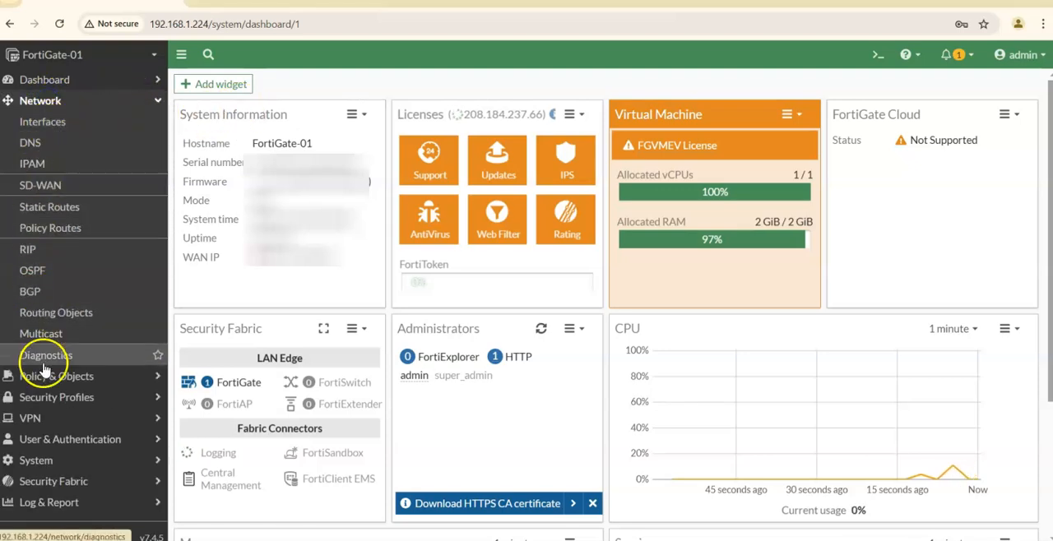
pyautogui.click(47, 124)
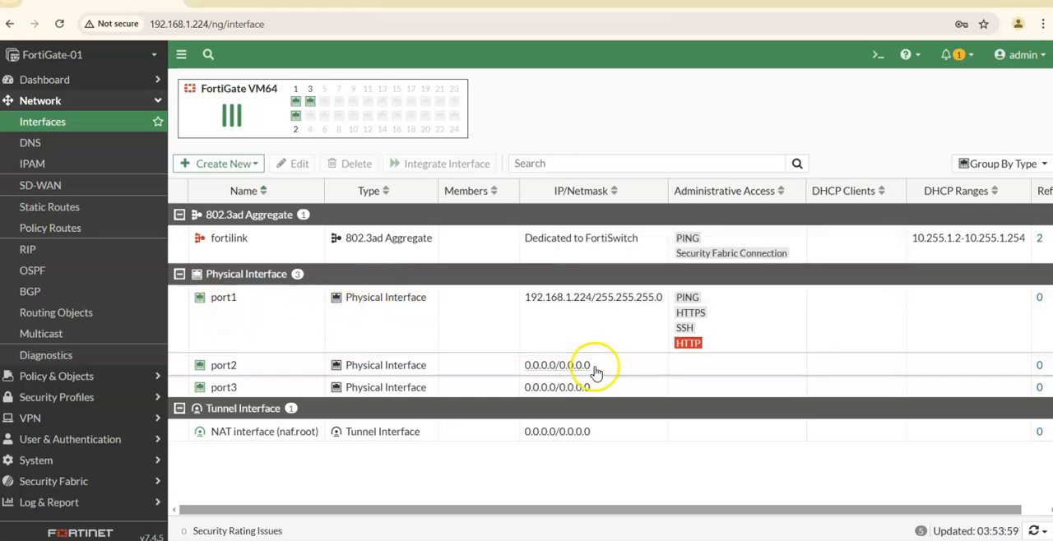
pyautogui.moveTo(720, 512); pyautogui.dragTo(607, 510)
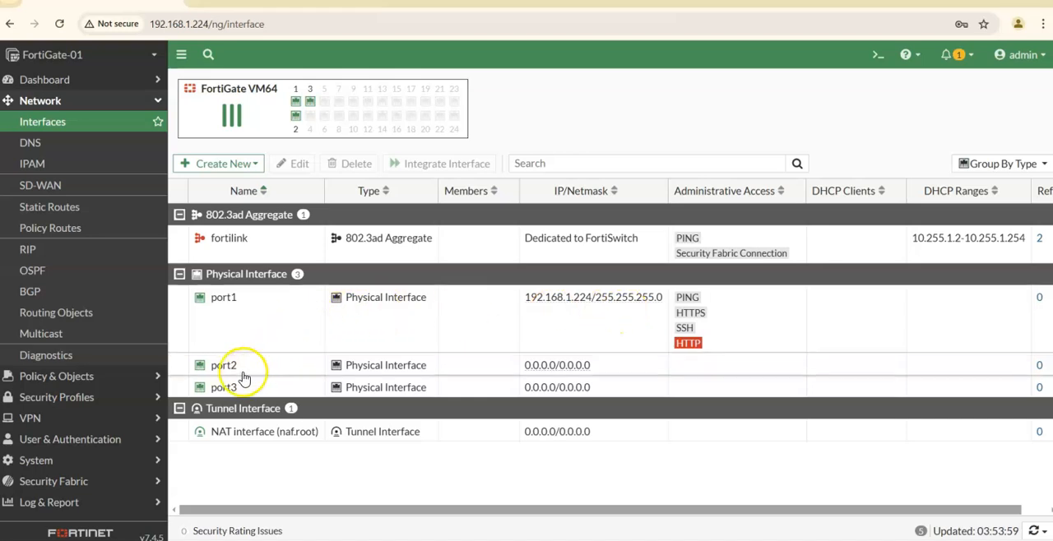
# Open port2 for editing and set both its alias and its role to LAN.
pyautogui.moveTo(227, 370)
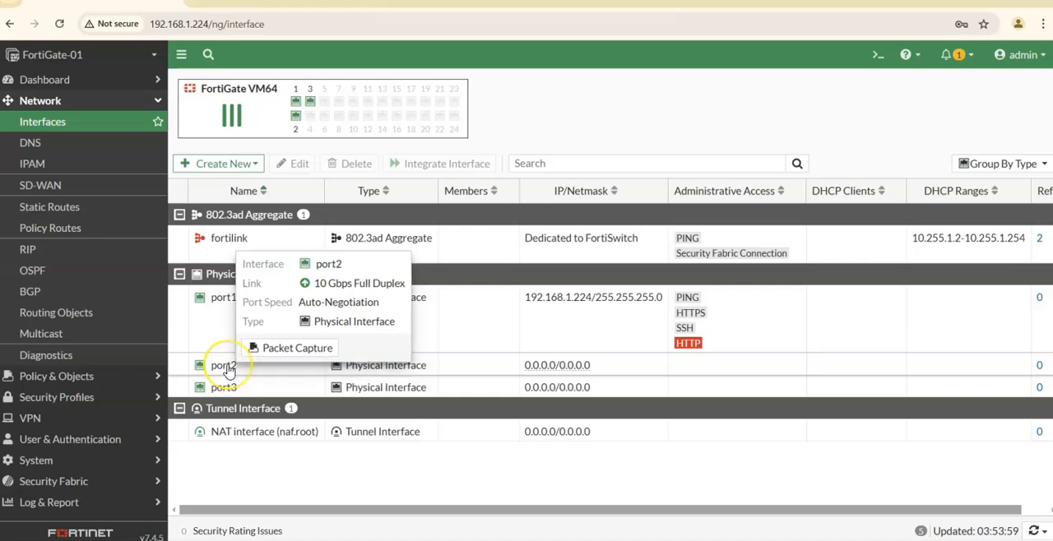
pyautogui.click(227, 368)
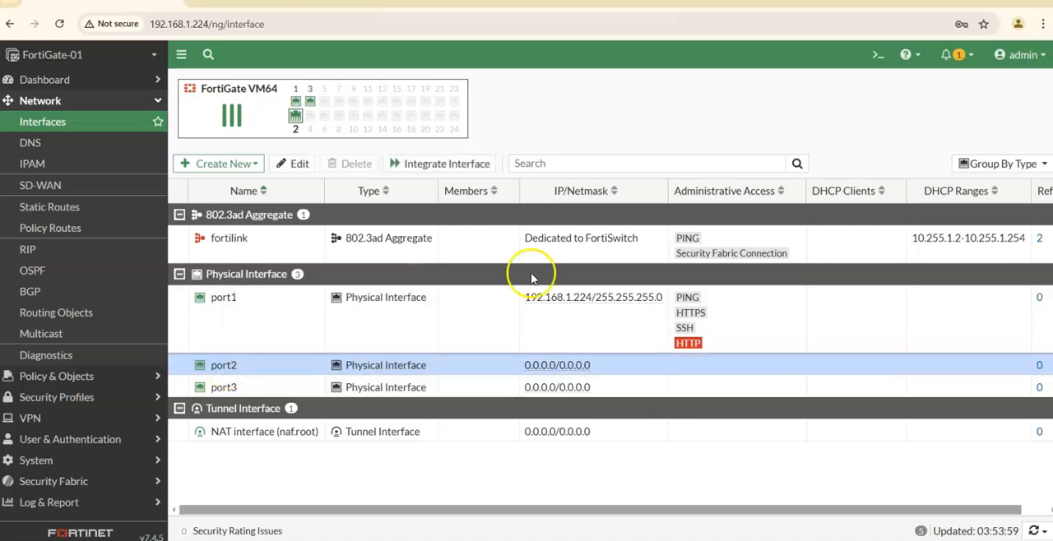
pyautogui.click(311, 173)
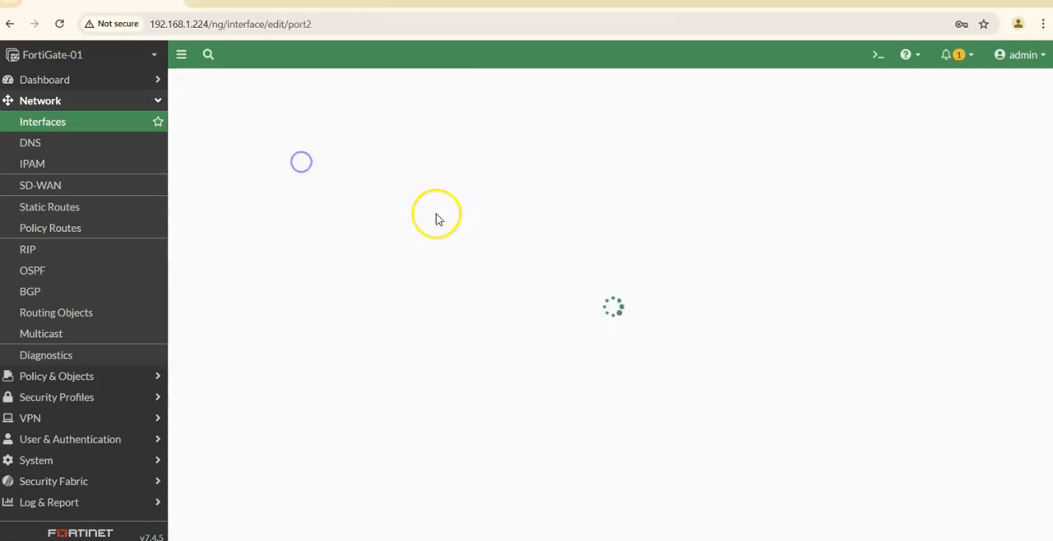
pyautogui.click(349, 143)
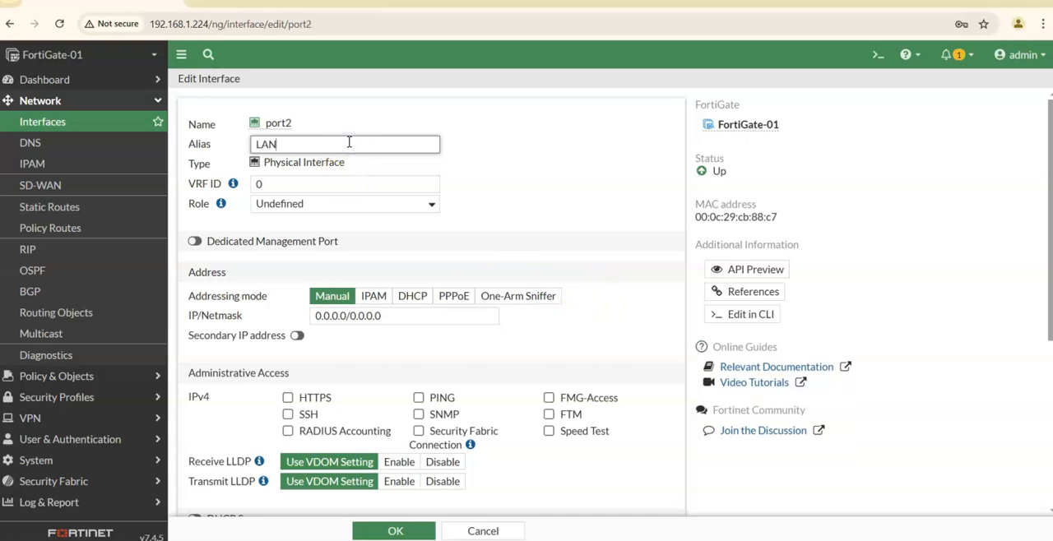
pyautogui.click(539, 179)
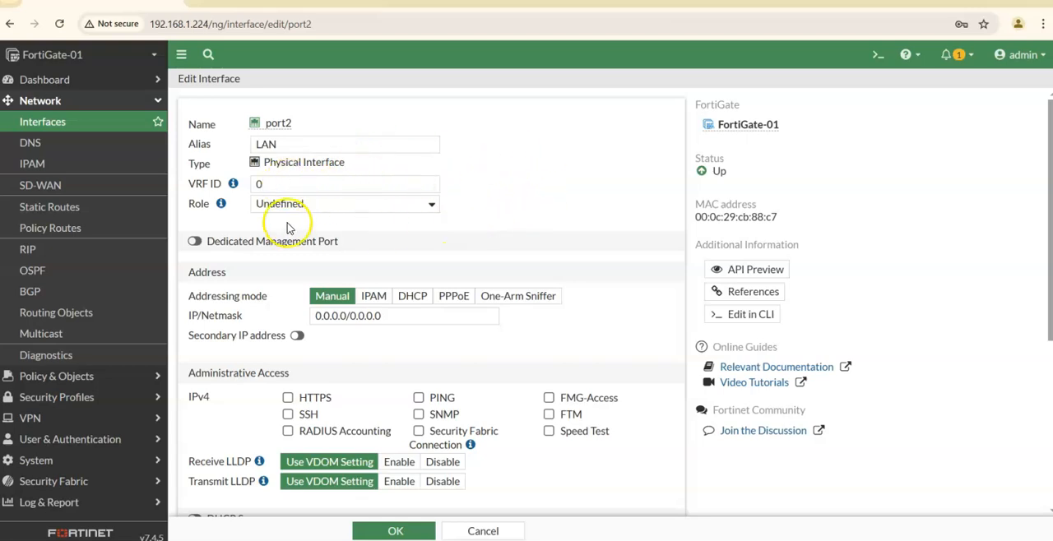
pyautogui.click(431, 204)
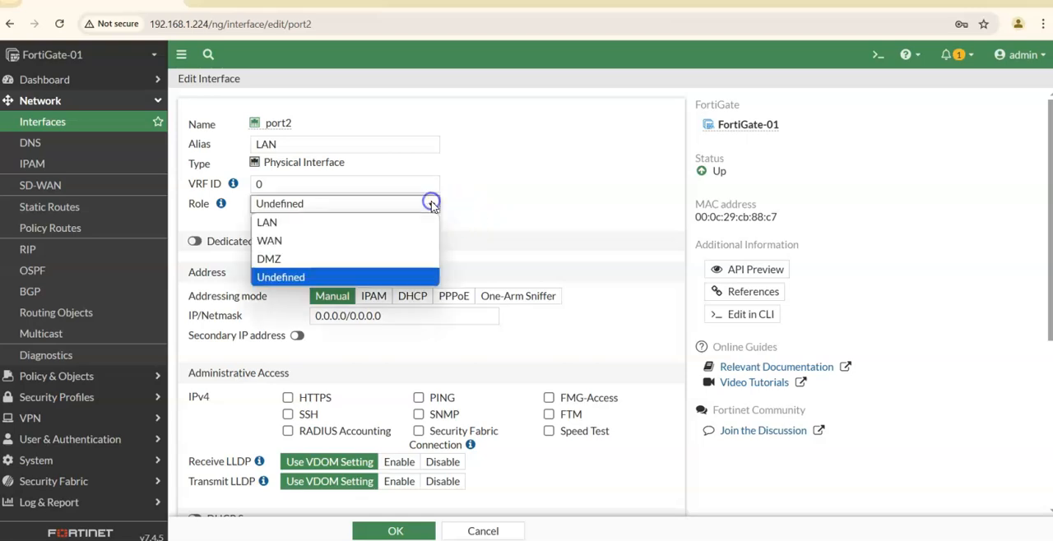
pyautogui.click(285, 227)
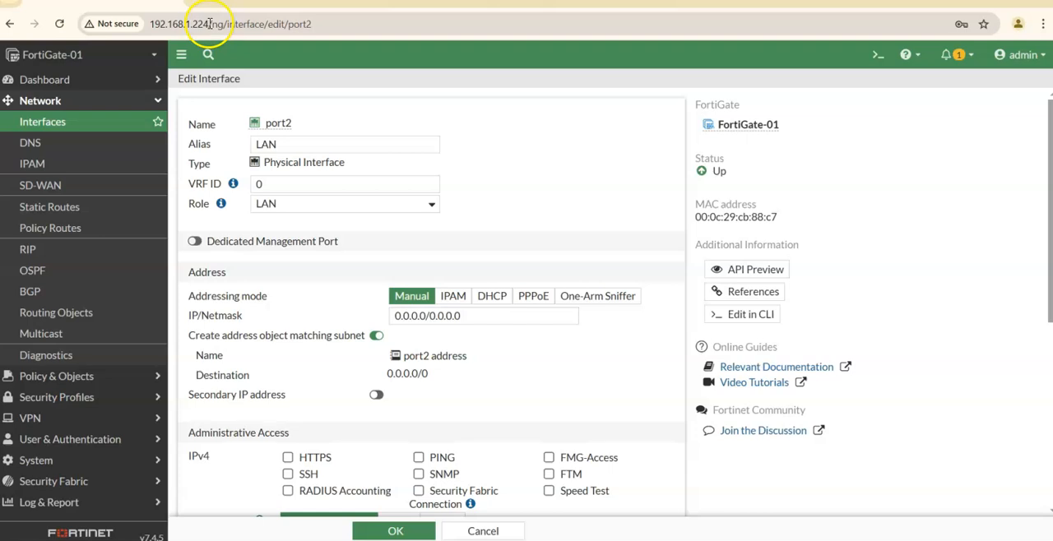
# Set port2's manual IP/Netmask to 10.1.1.115/255.255.255.0.
pyautogui.moveTo(209, 23); pyautogui.dragTo(176, 24)
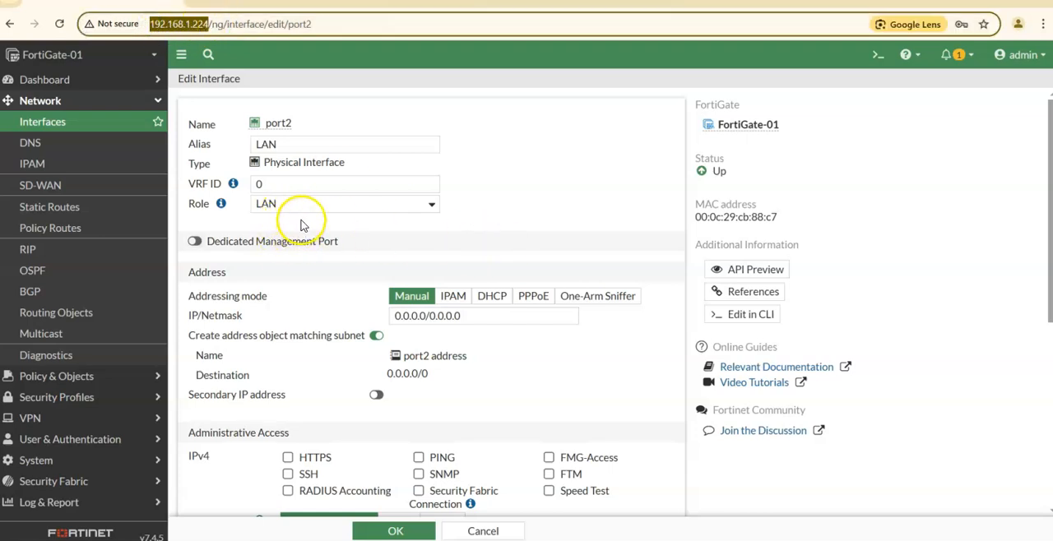
pyautogui.click(462, 202)
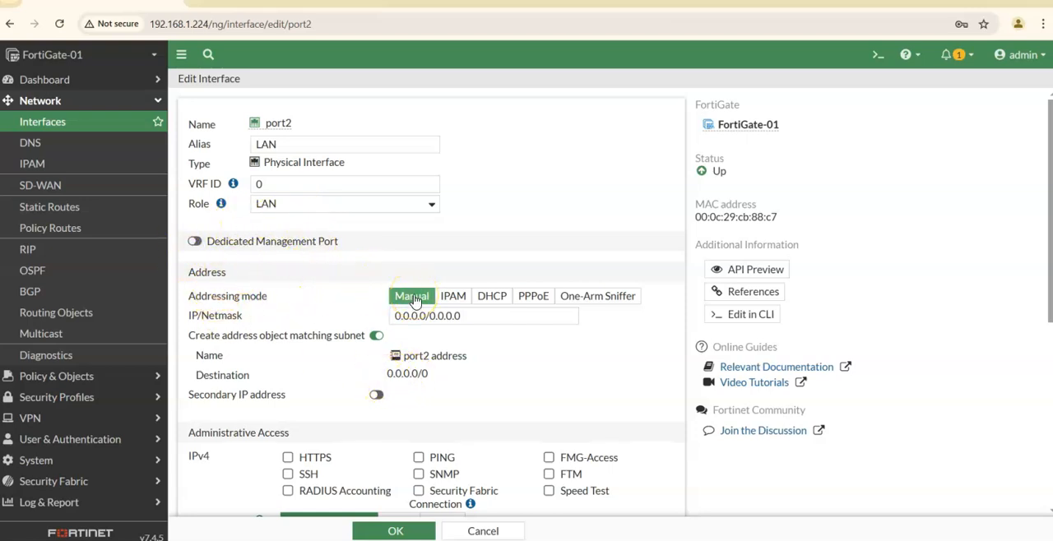
pyautogui.click(472, 315)
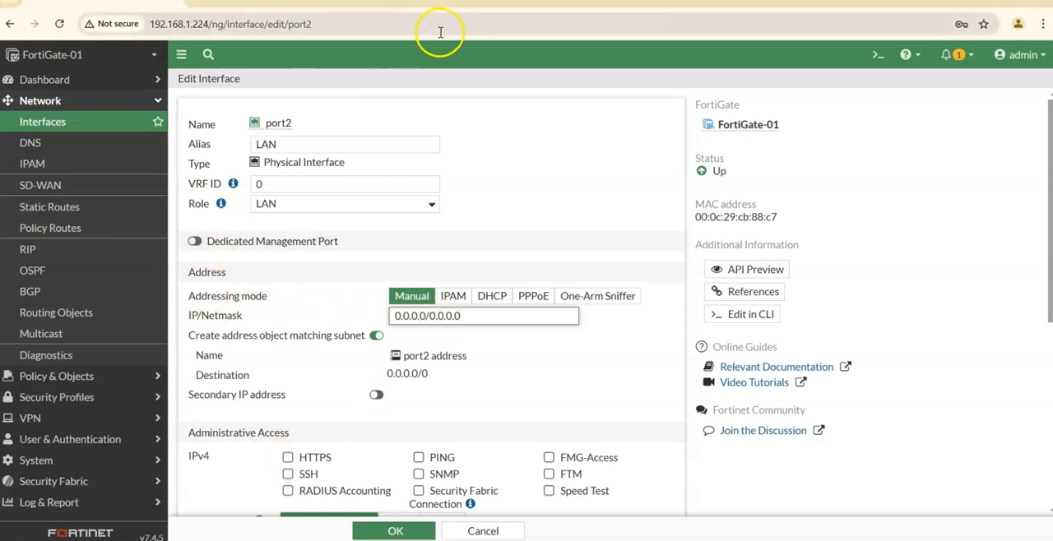
pyautogui.hotkey('ctrl', 'a')
pyautogui.write('10.1.1.115/255.255.255.0')
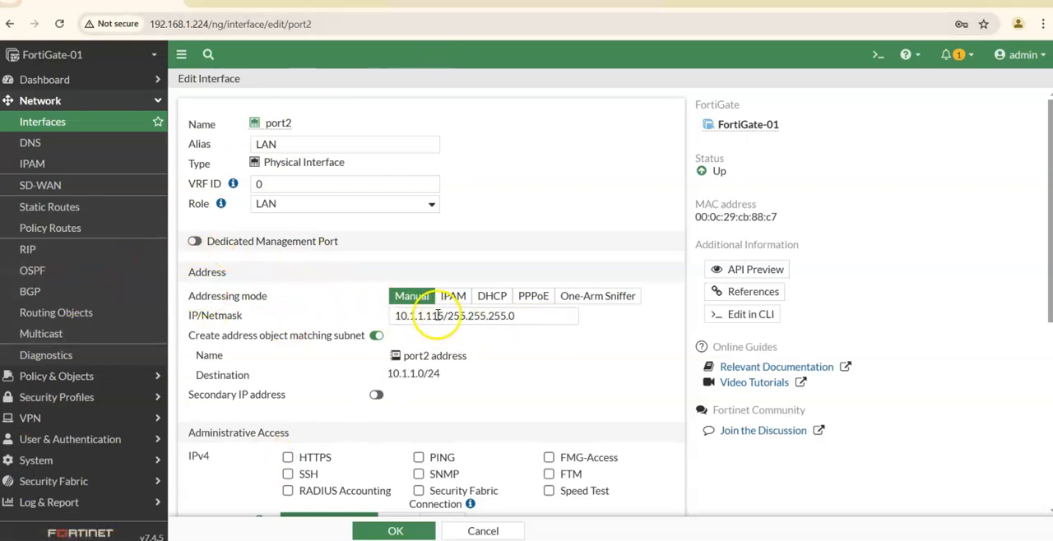
pyautogui.moveTo(443, 316); pyautogui.dragTo(409, 319)
pyautogui.moveTo(517, 317); pyautogui.dragTo(461, 317)
pyautogui.click(484, 357)
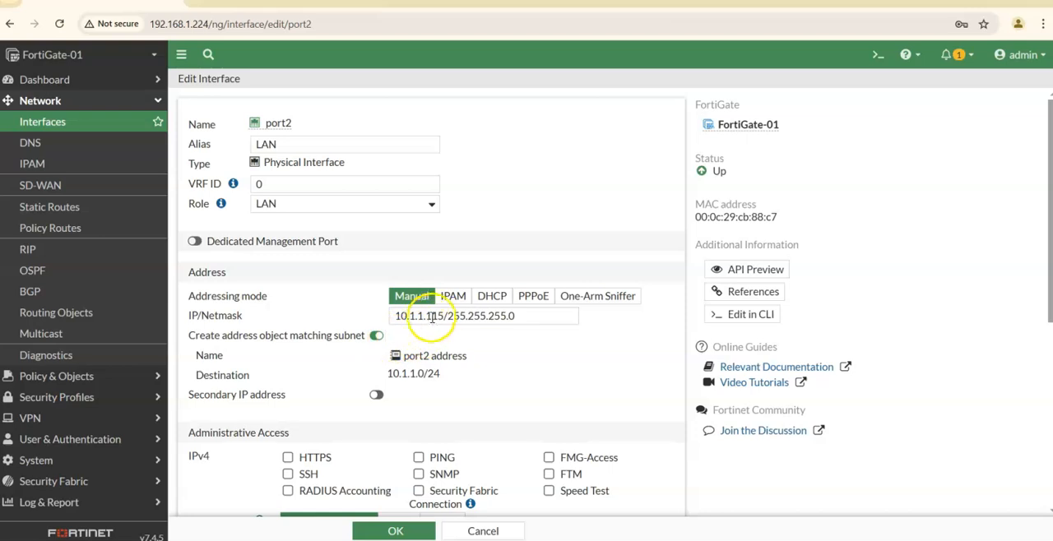
pyautogui.moveTo(442, 316); pyautogui.dragTo(430, 317)
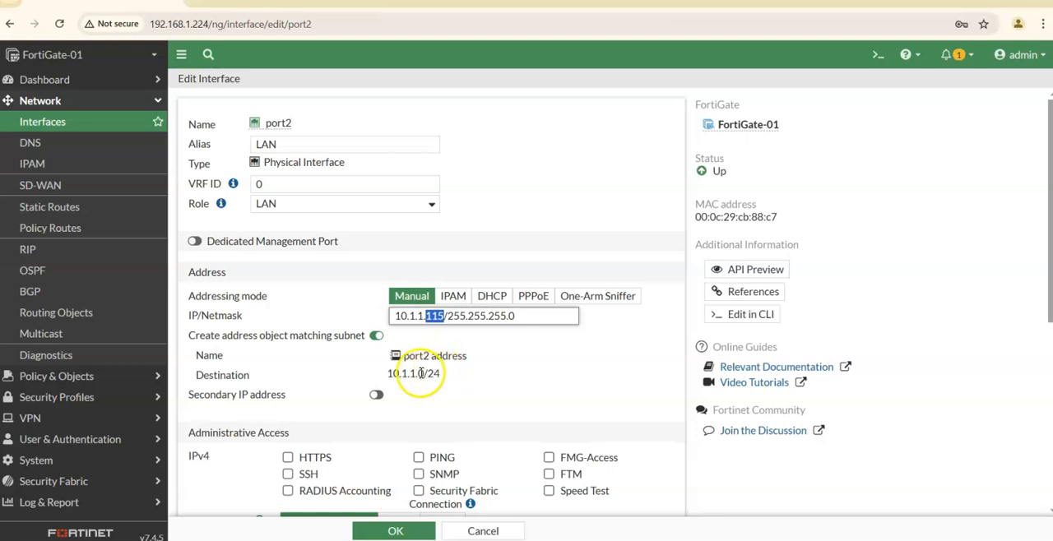
pyautogui.click(514, 318)
pyautogui.moveTo(514, 317); pyautogui.dragTo(447, 317)
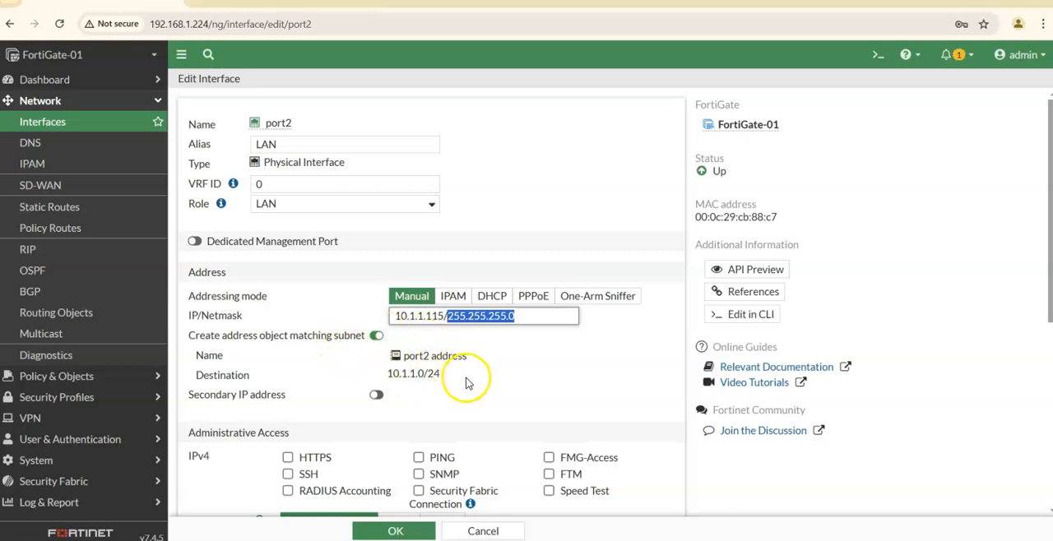
# Allow SSH, PING and FMG-Access as IPv4 administrative access on port2, leaving Security Fabric Connection off.
pyautogui.scroll(-1, 470, 381)
pyautogui.scroll(-2, 496, 324)
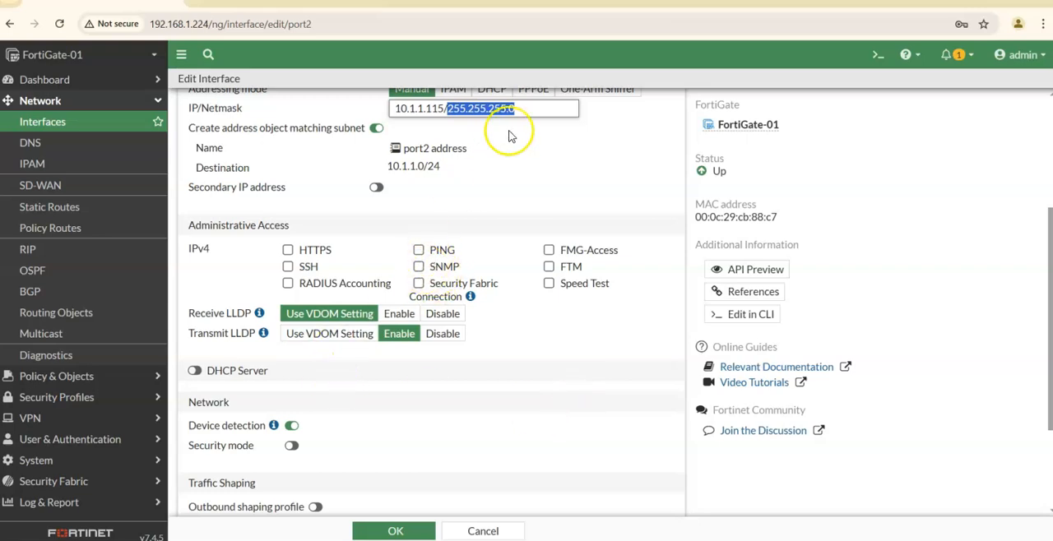
pyautogui.click(287, 267)
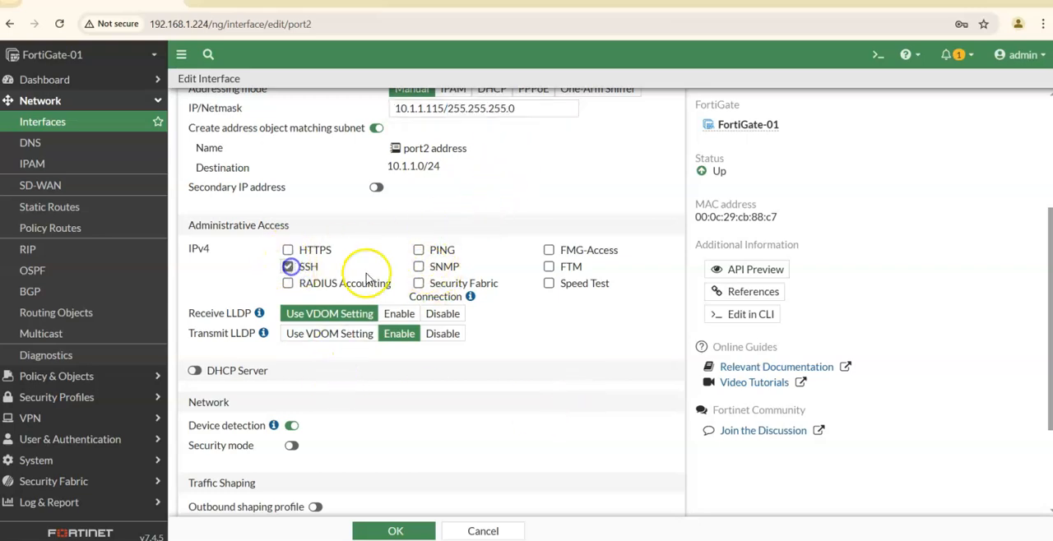
pyautogui.click(419, 251)
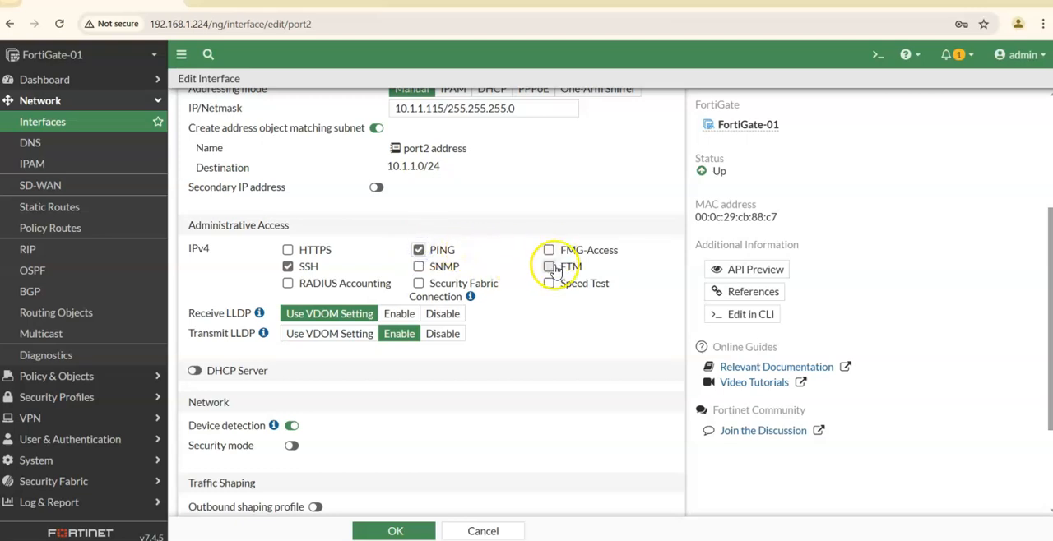
pyautogui.click(419, 283)
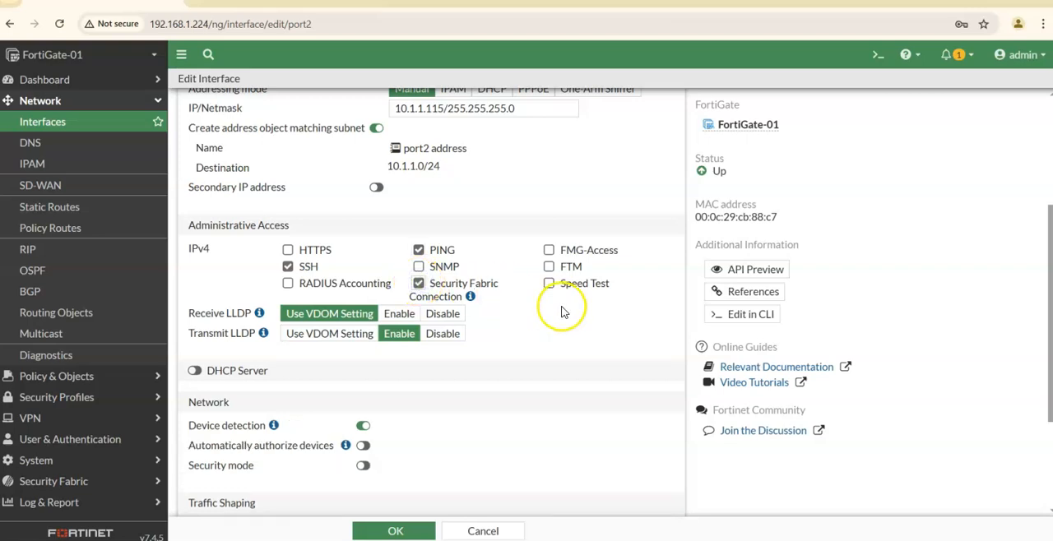
pyautogui.click(419, 283)
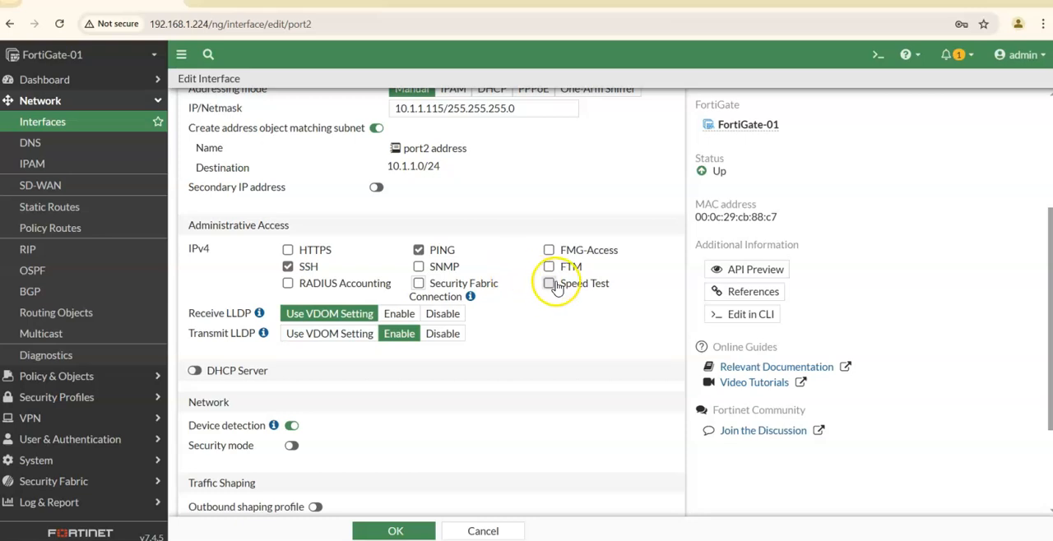
pyautogui.click(548, 251)
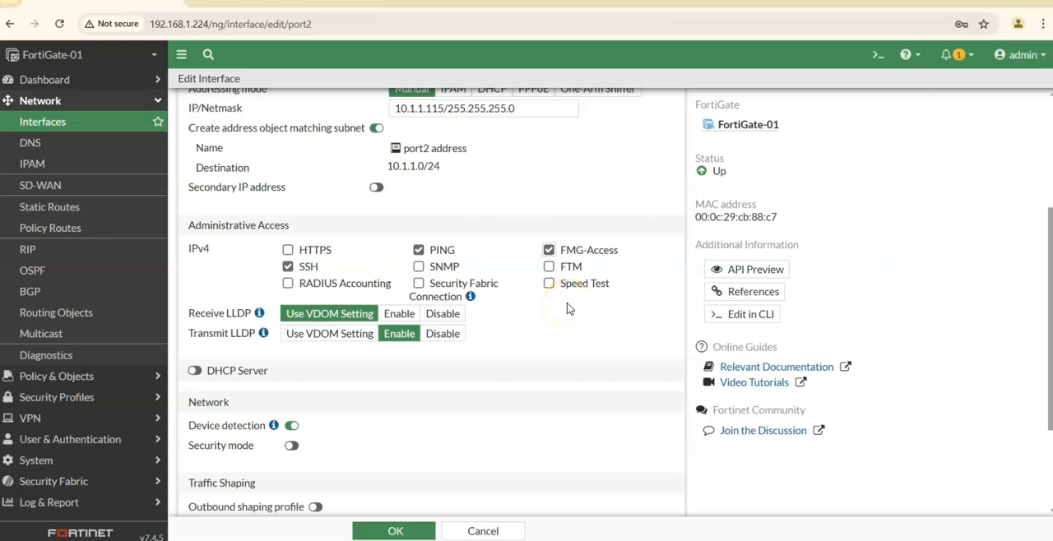
# Enable the DHCP server on port2 with the address range 10.1.1.100-10.1.1.110.
pyautogui.scroll(-3, 543, 313)
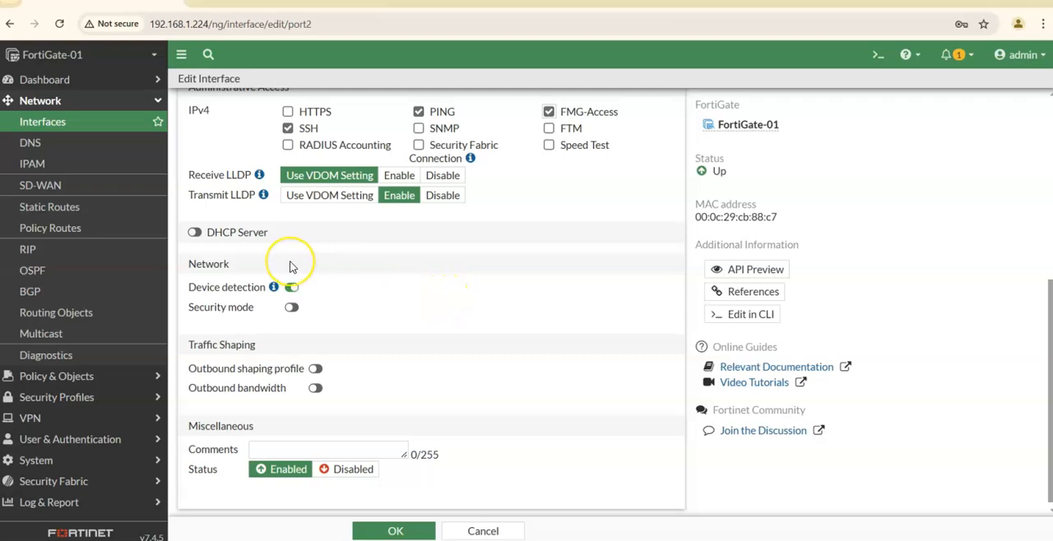
pyautogui.click(195, 233)
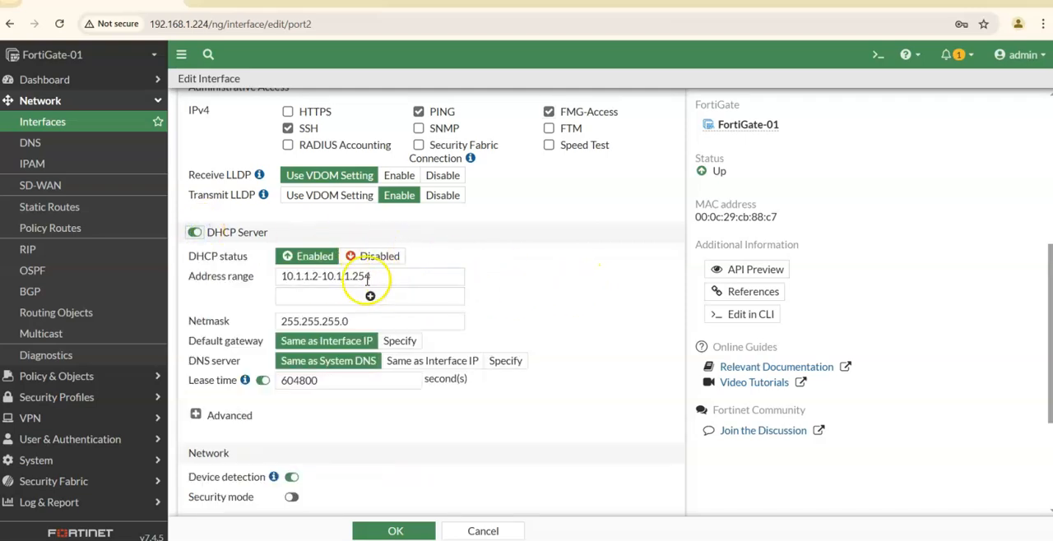
pyautogui.click(317, 276)
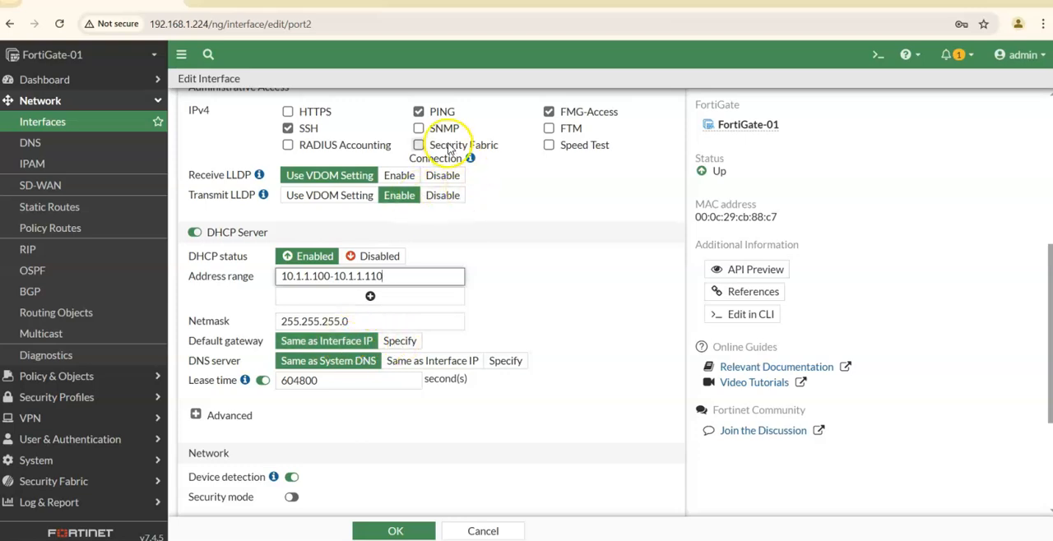
pyautogui.scroll(5, 411, 179)
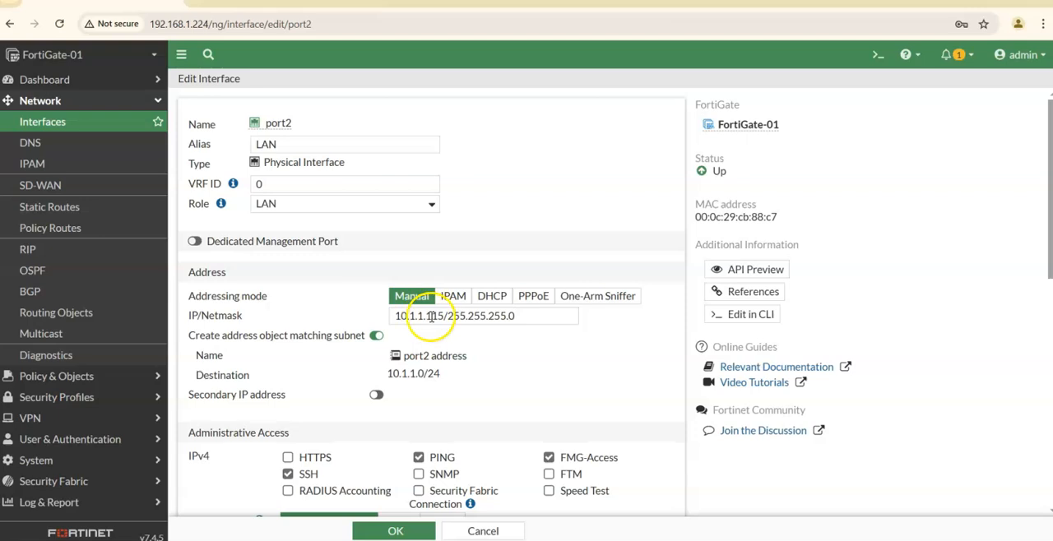
# Specify custom DNS servers 192.168.1.254 and 10.1.1.10 for port2's DHCP server.
pyautogui.scroll(-5, 500, 316)
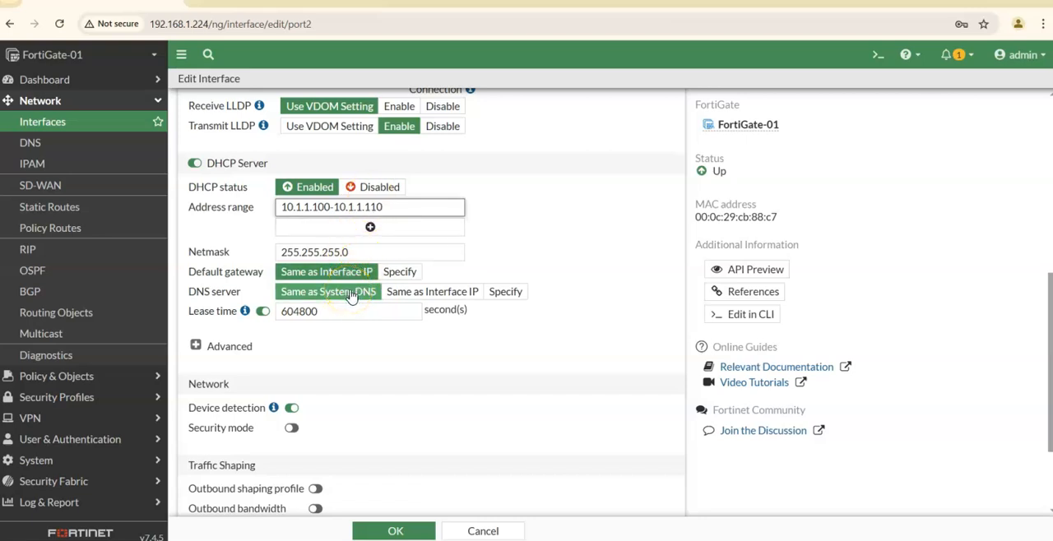
pyautogui.click(505, 290)
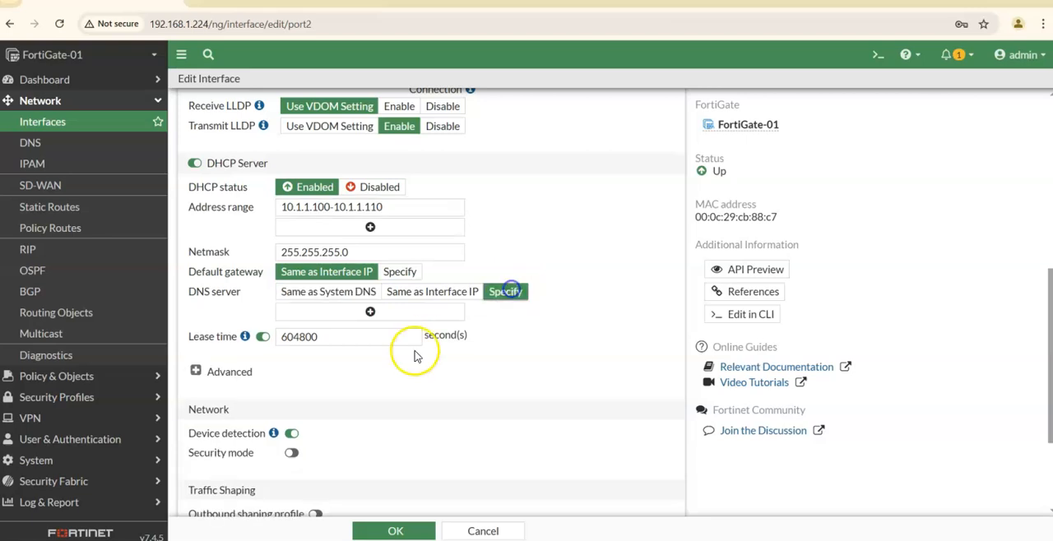
pyautogui.click(370, 314)
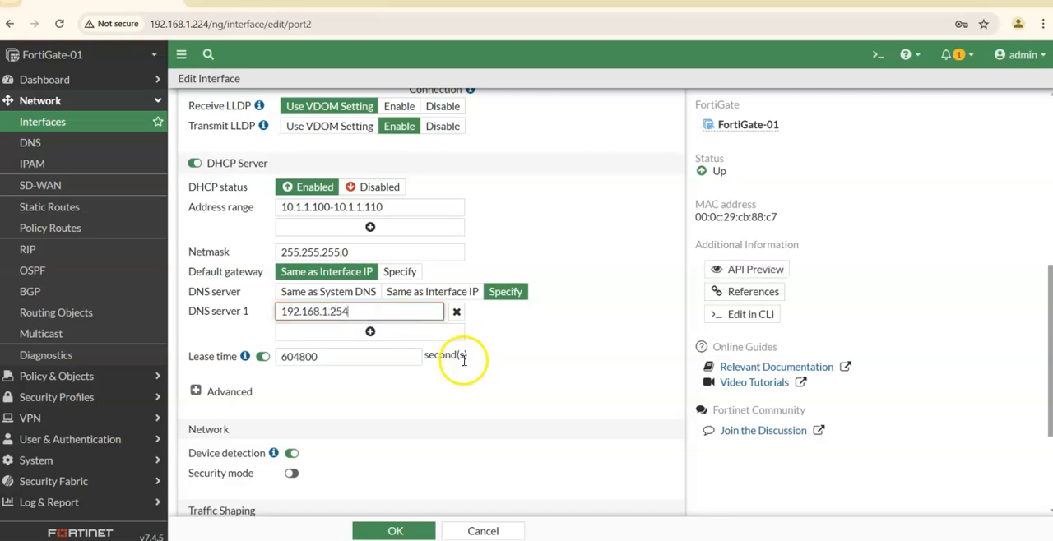
pyautogui.click(371, 333)
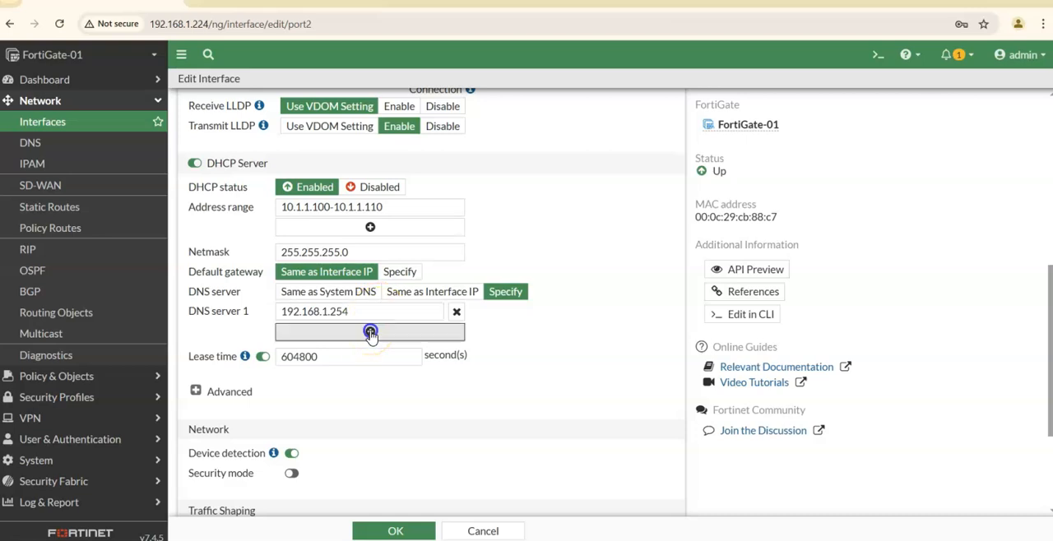
pyautogui.click(345, 333)
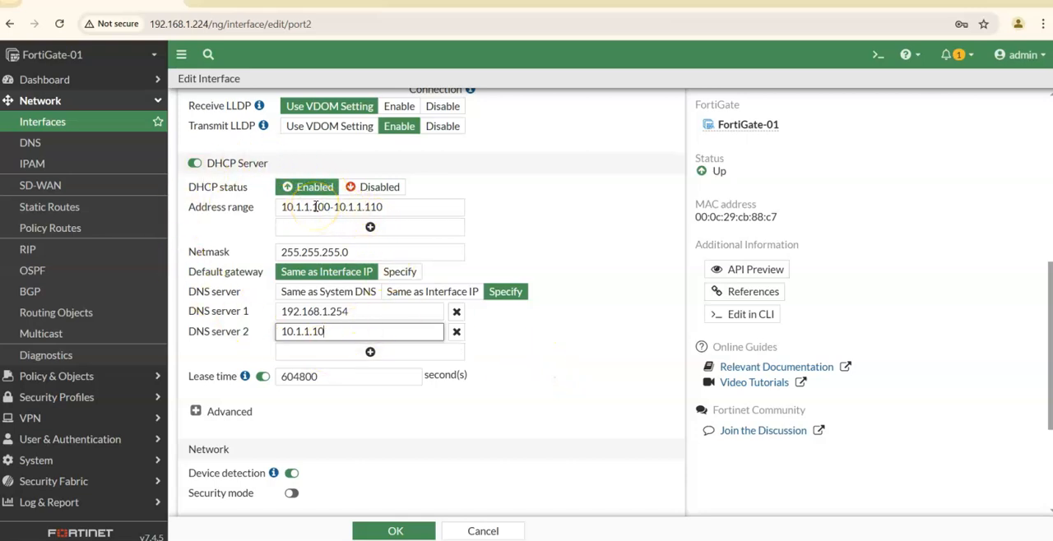
# Review port2's DHCP address range, DNS servers, netmask and the remaining network and traffic shaping settings.
pyautogui.moveTo(330, 209); pyautogui.dragTo(315, 208)
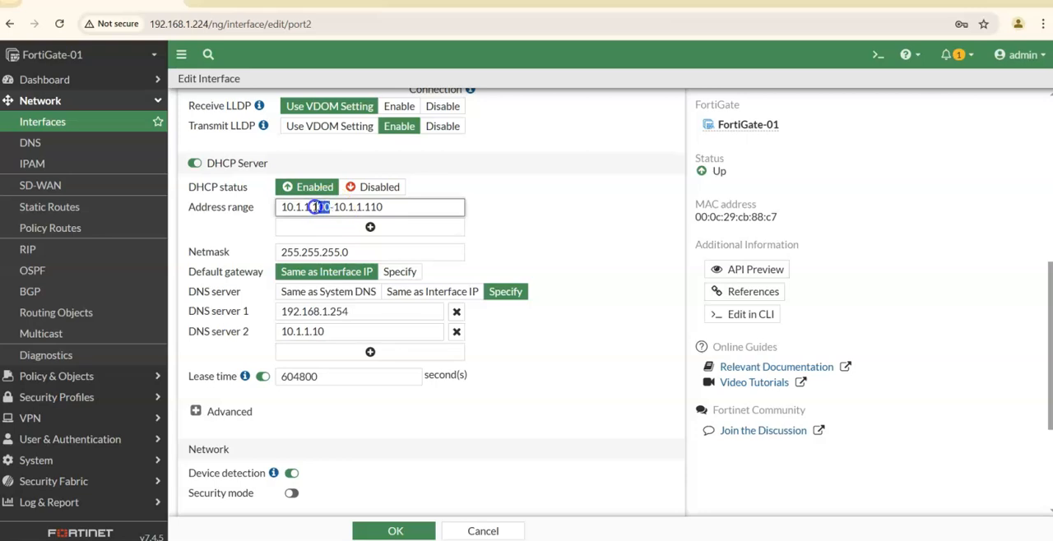
pyautogui.click(382, 207)
pyautogui.click(553, 186)
pyautogui.click(352, 312)
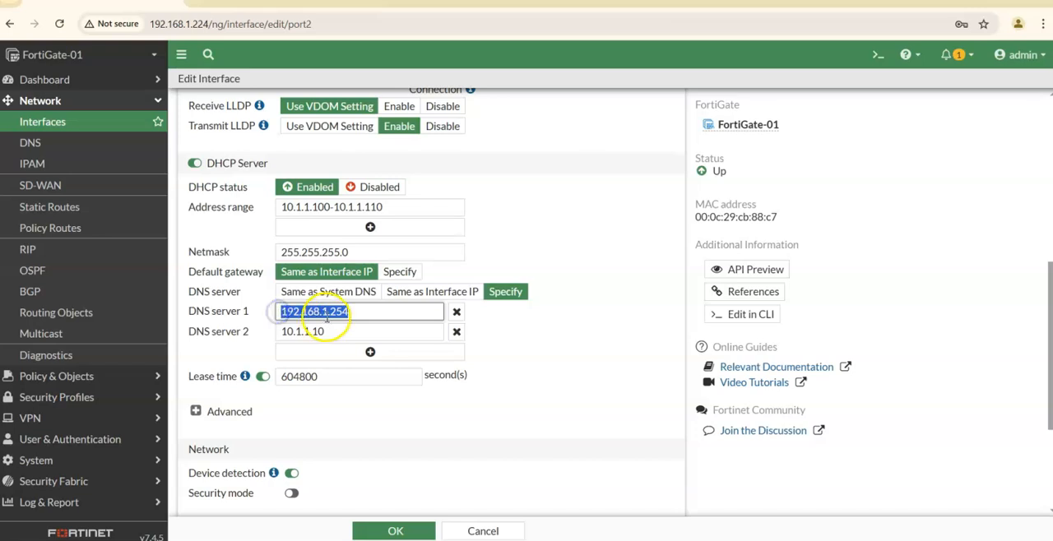
pyautogui.click(363, 312)
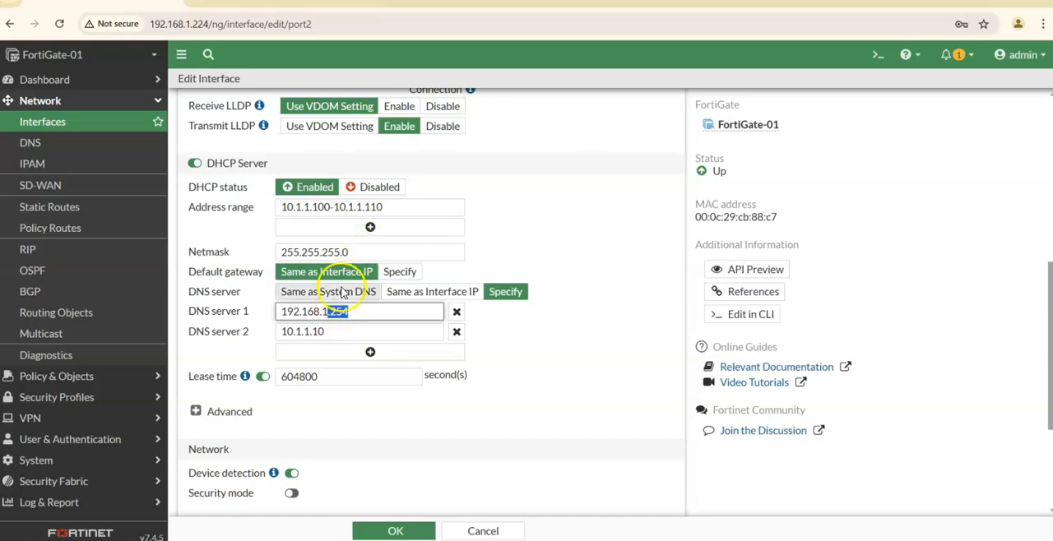
pyautogui.click(539, 350)
pyautogui.scroll(-2, 543, 336)
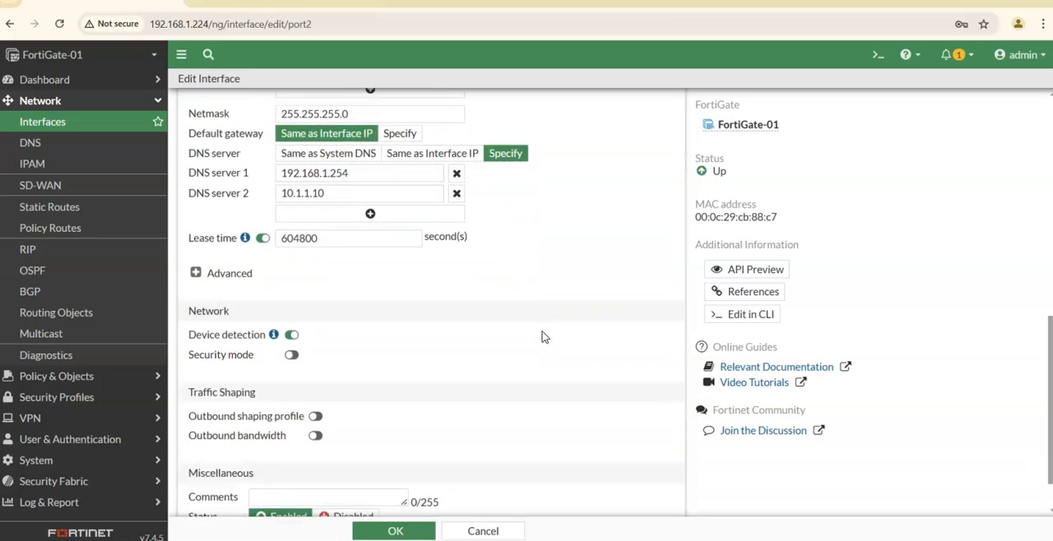
pyautogui.scroll(-1, 543, 336)
pyautogui.scroll(5, 542, 336)
pyautogui.click(350, 335)
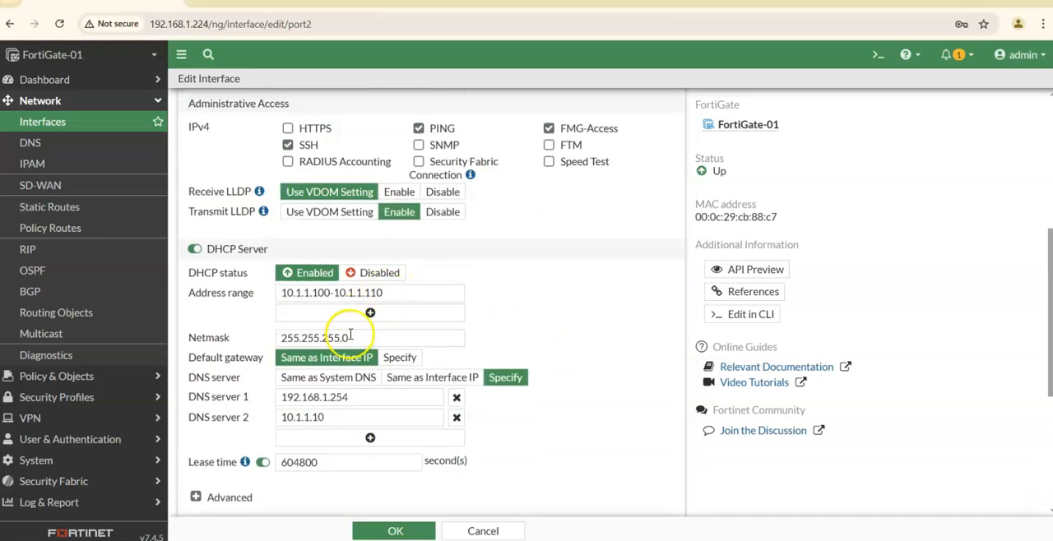
pyautogui.scroll(-5, 498, 384)
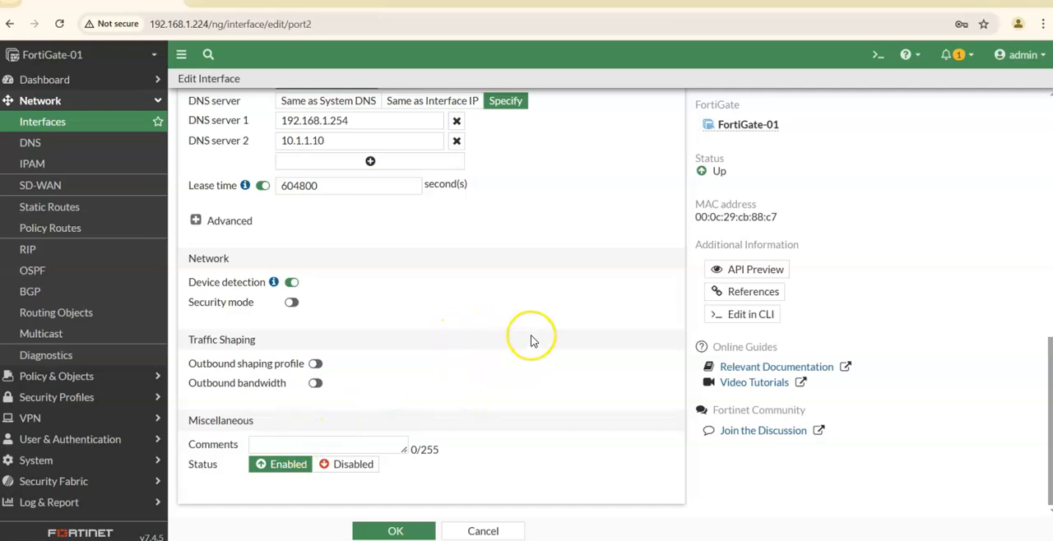
# Check the complete port2 configuration once more and save the interface settings.
pyautogui.scroll(8, 533, 339)
pyautogui.scroll(3, 535, 329)
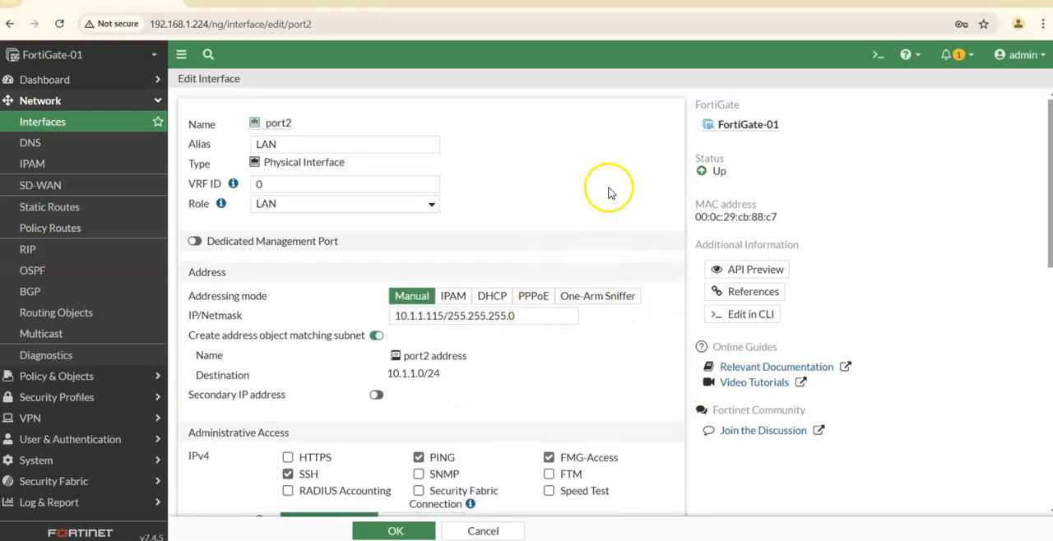
pyautogui.scroll(-6, 543, 346)
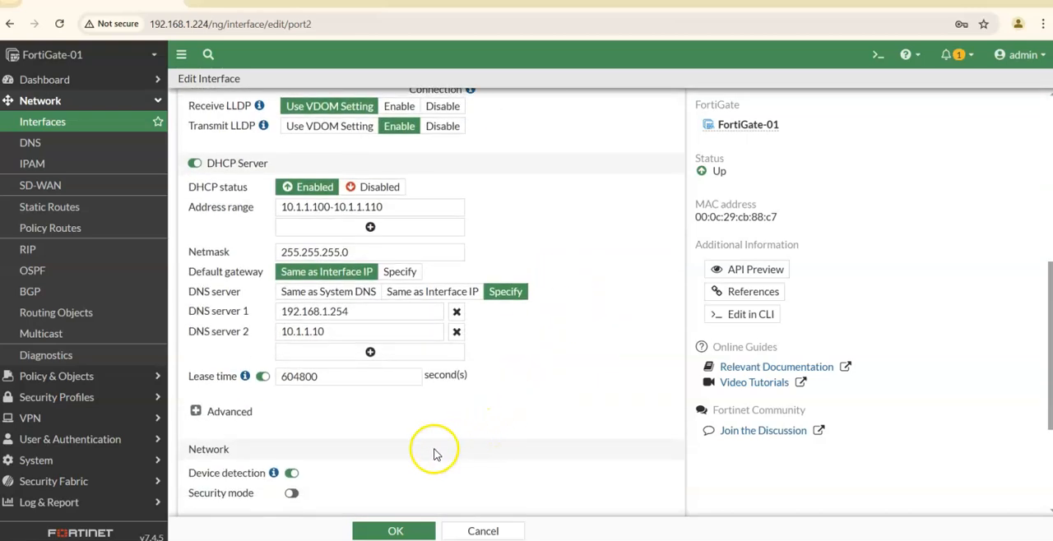
pyautogui.click(395, 530)
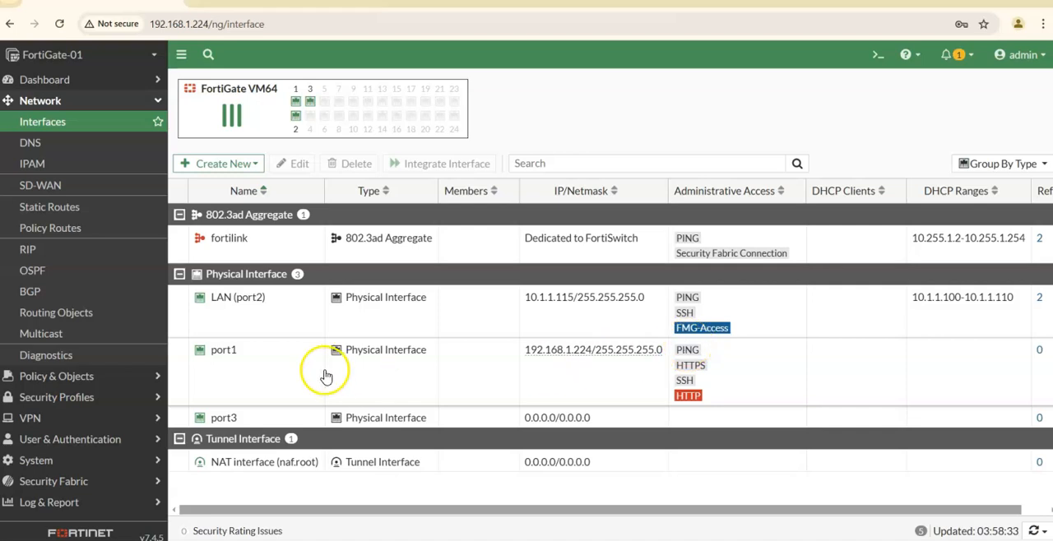
# Open port1 for editing and set both its alias and its role to WAN.
pyautogui.moveTo(615, 362)
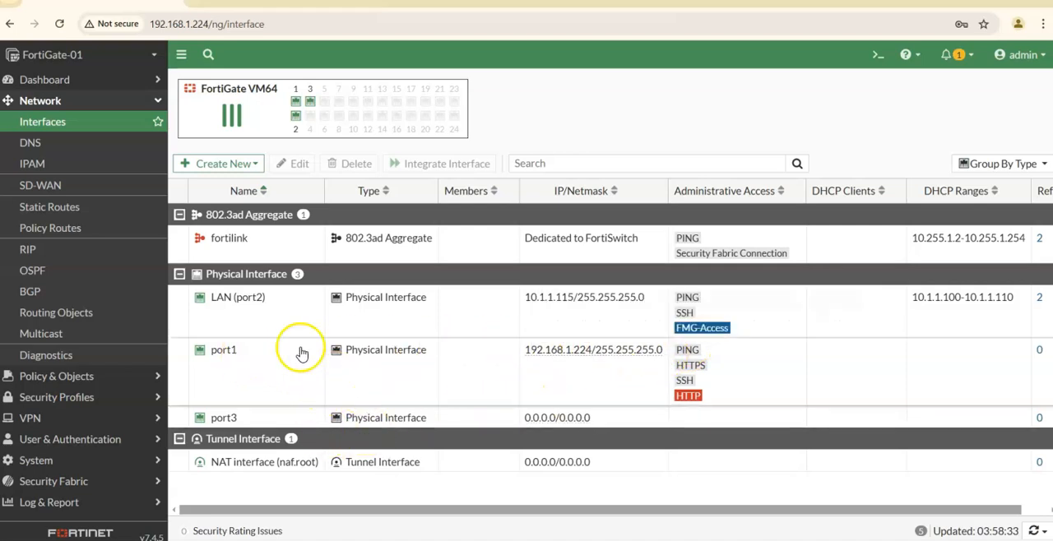
pyautogui.click(229, 354)
pyautogui.click(294, 165)
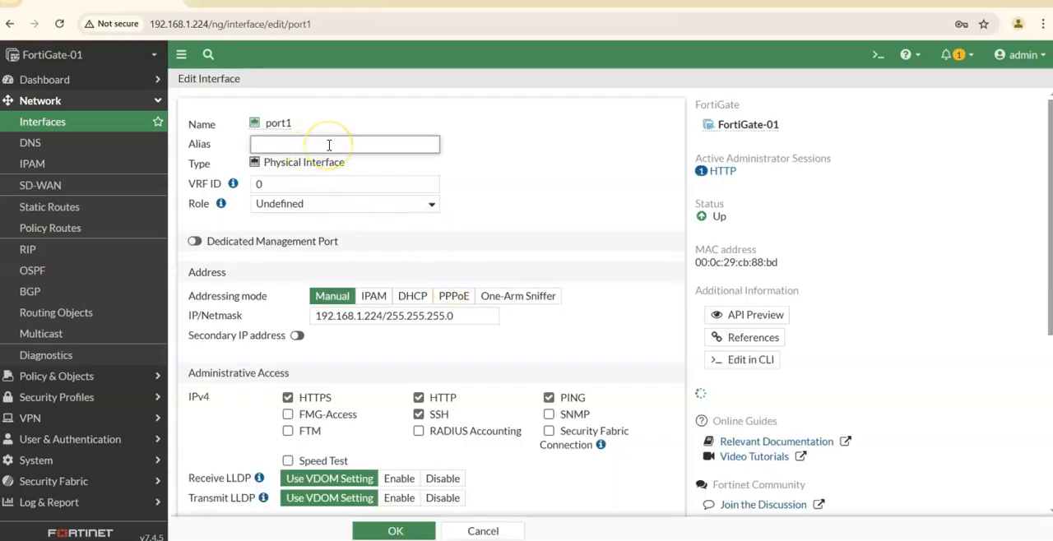
pyautogui.press('BackSpace')
pyautogui.press('BackSpace')
pyautogui.write('WAN')
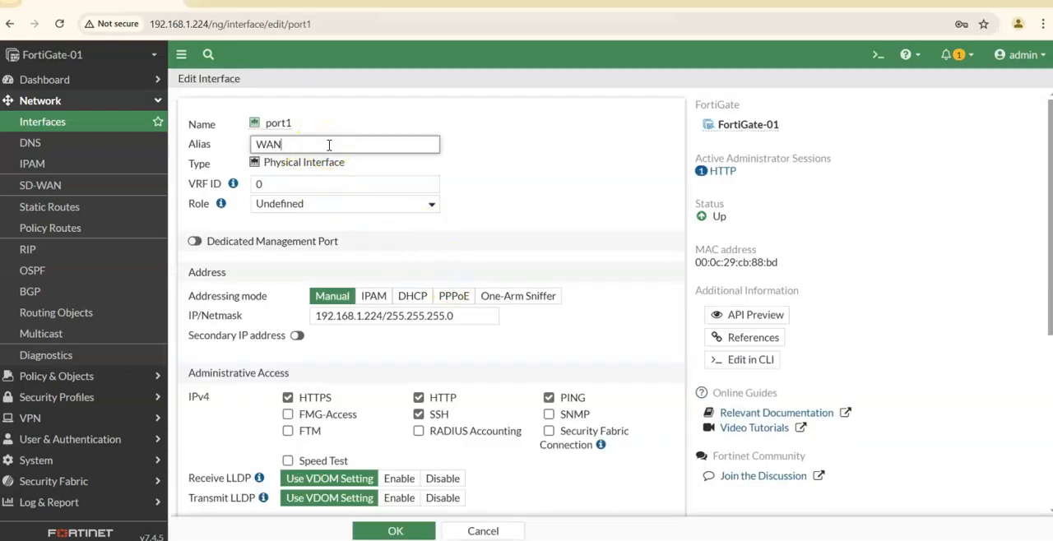
pyautogui.click(365, 202)
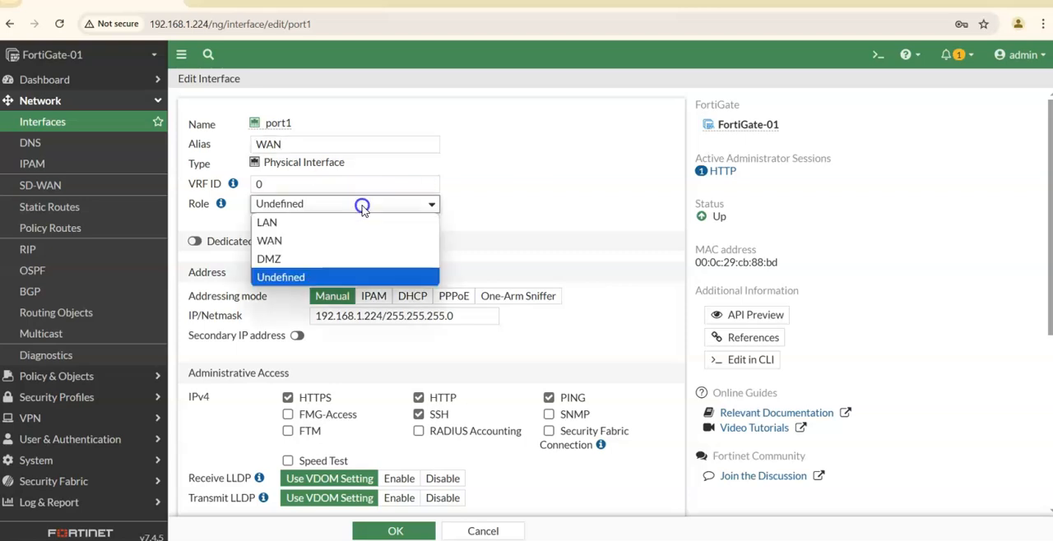
pyautogui.click(275, 237)
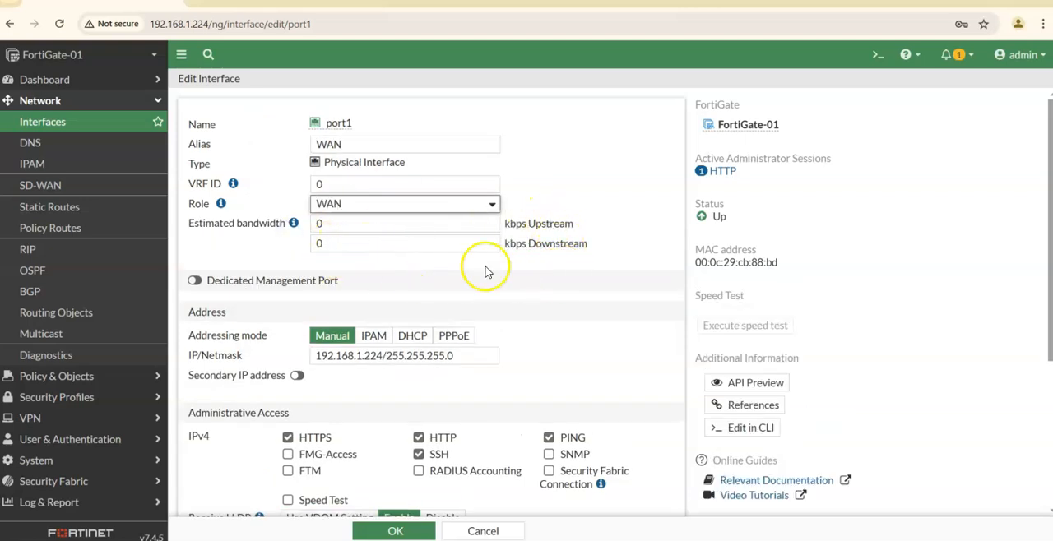
# Save the port1 interface, keeping its existing address and administrative access settings.
pyautogui.scroll(-2, 489, 267)
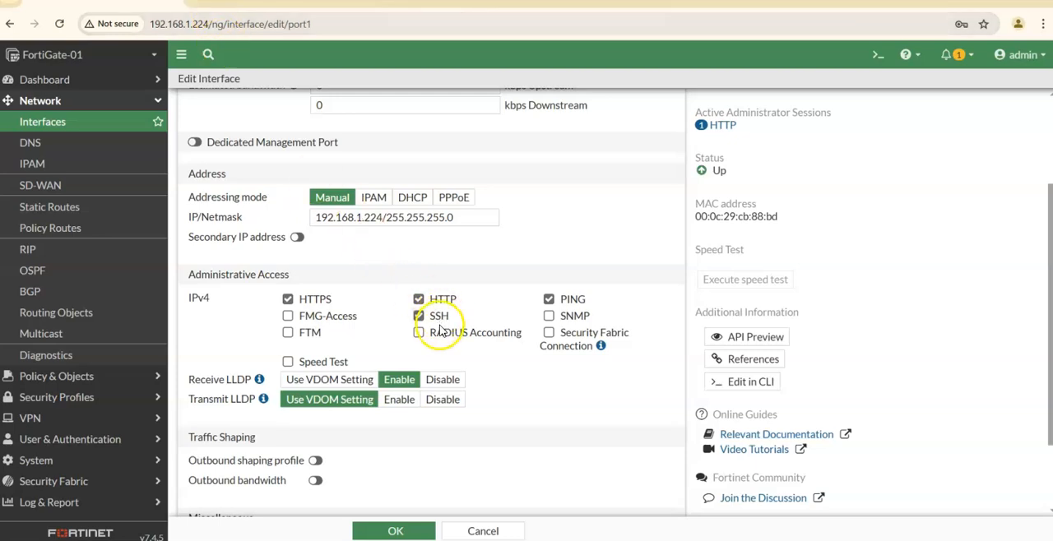
pyautogui.scroll(-2, 506, 374)
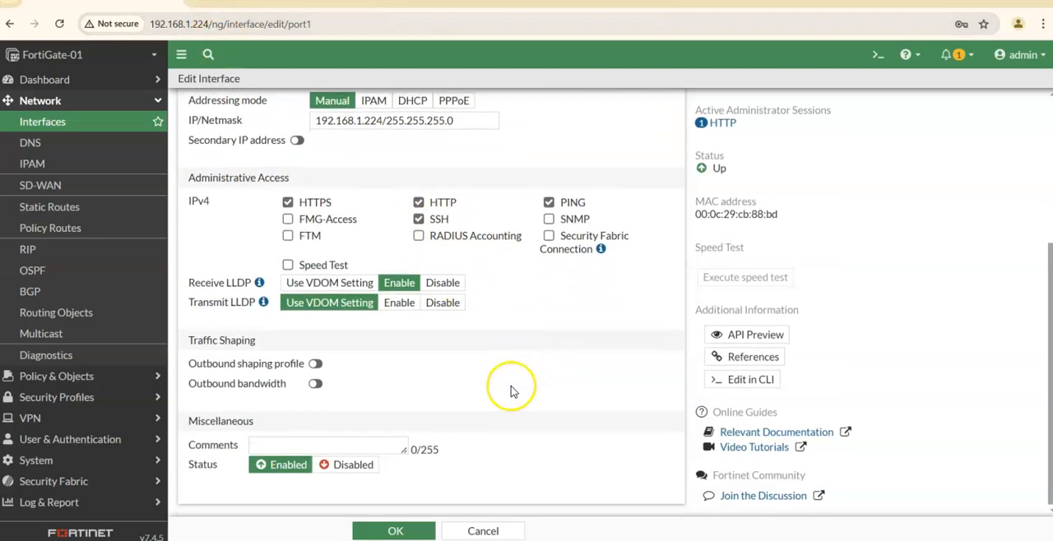
pyautogui.click(402, 530)
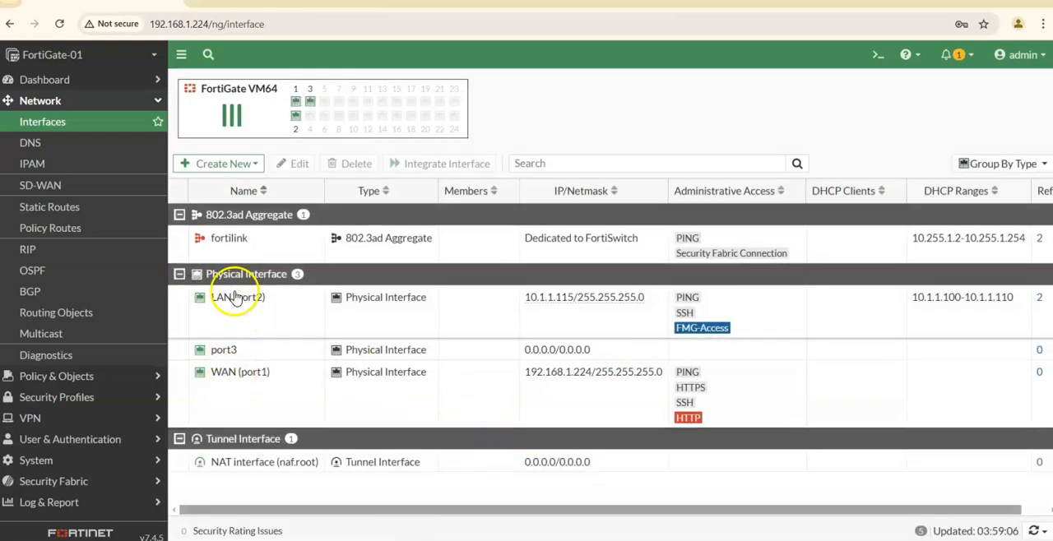
# Open port3 for editing and set its alias to DMZ.
pyautogui.click(226, 357)
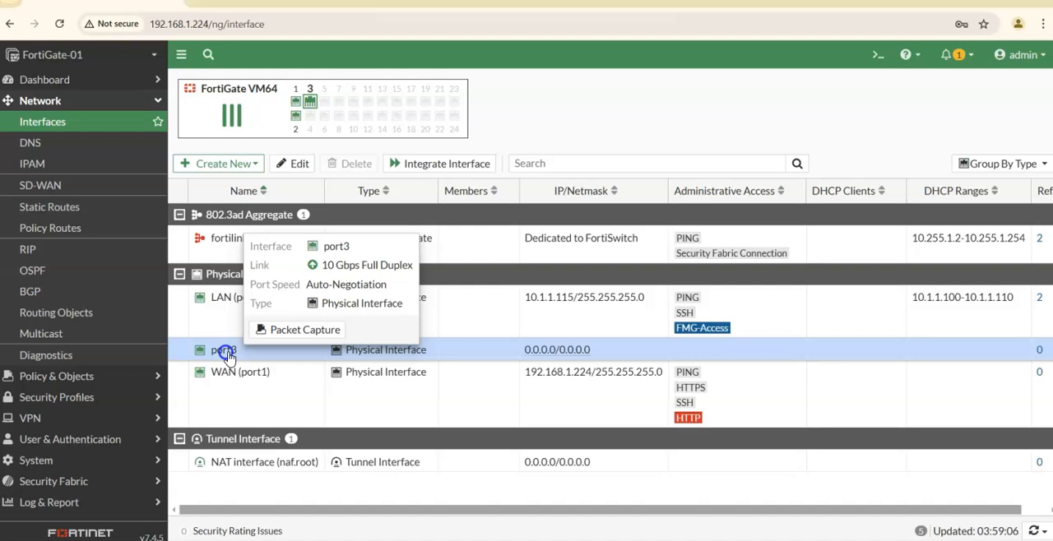
pyautogui.click(300, 163)
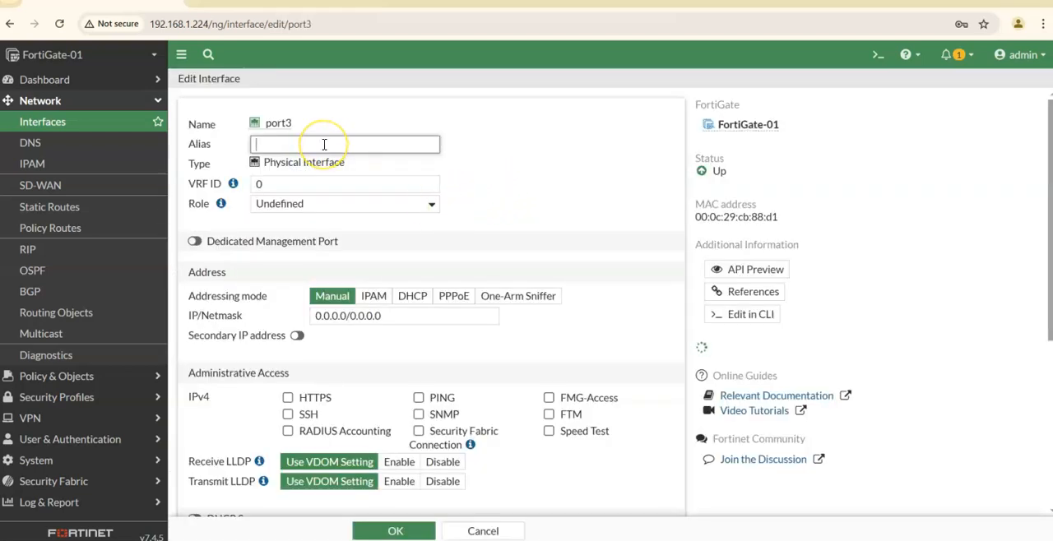
pyautogui.click(325, 144)
pyautogui.write('DMZ')
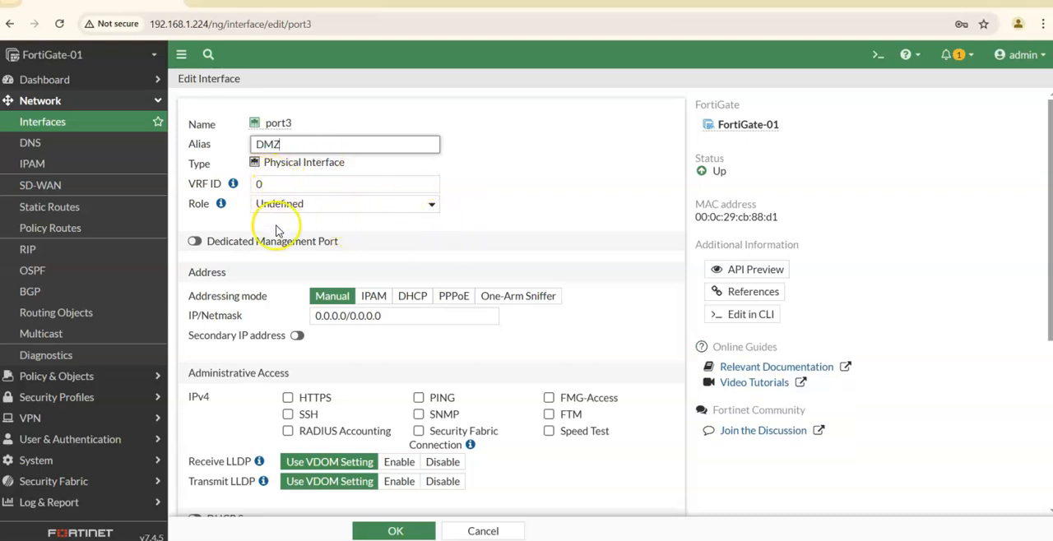
# Set port3's manual IP/Netmask to 10.2.2.115/255.255.255.0.
pyautogui.moveTo(346, 317); pyautogui.dragTo(300, 320)
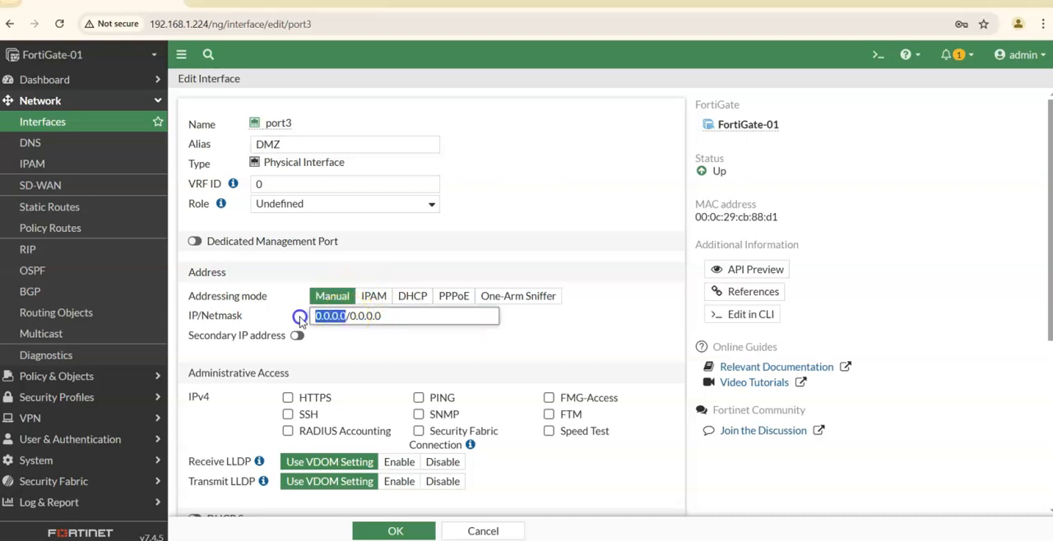
pyautogui.write('10.2.2.115')
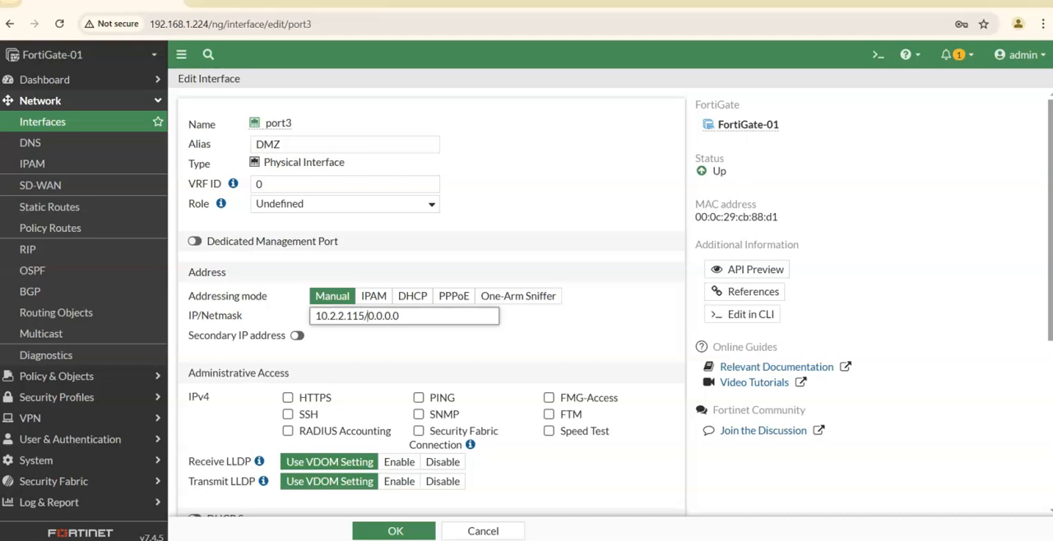
pyautogui.press('BackSpace')
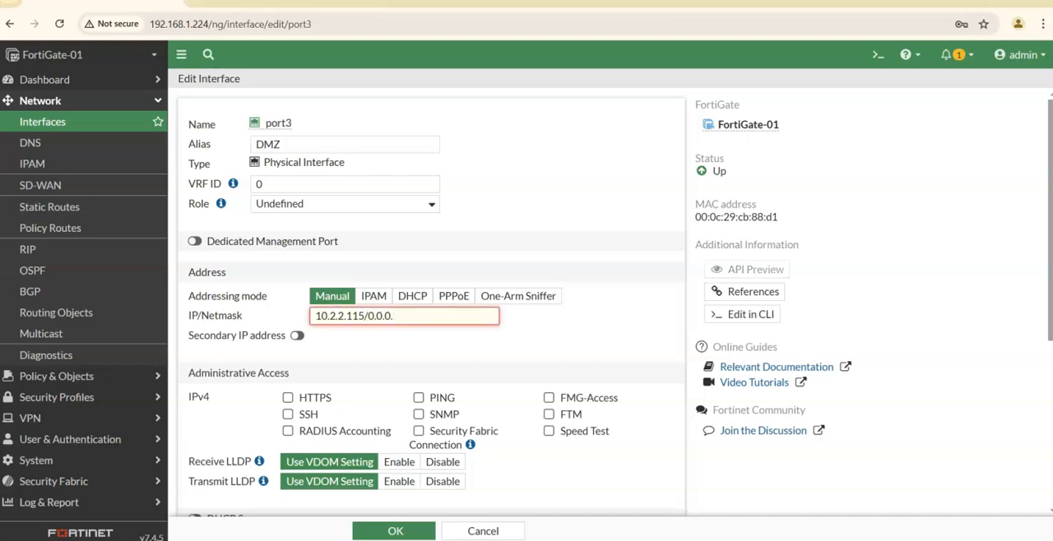
pyautogui.write('255.255.255')
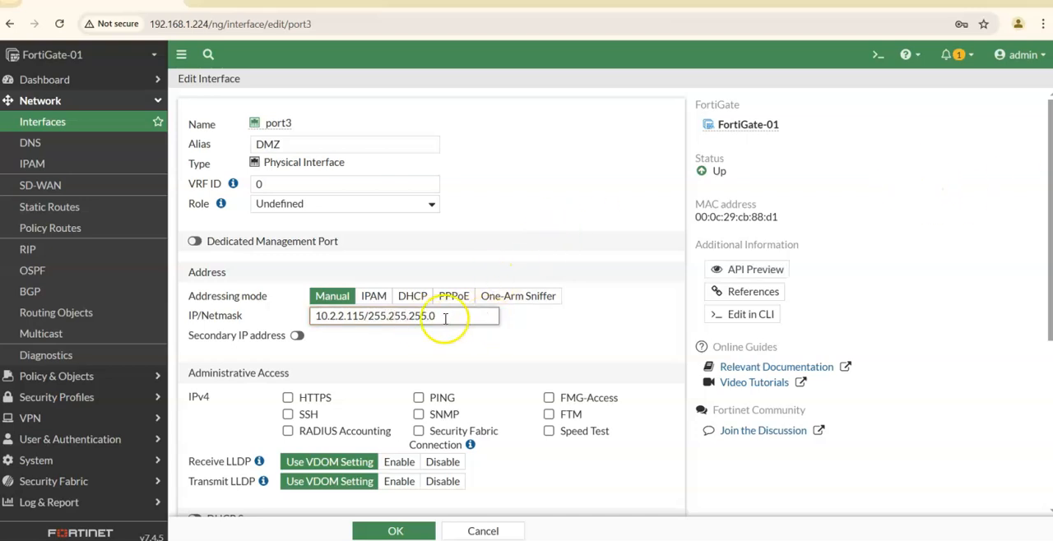
# Allow only PING as IPv4 administrative access on port3, leave the DHCP server off, and save the interface with its status Enabled.
pyautogui.click(419, 398)
pyautogui.scroll(-1, 535, 352)
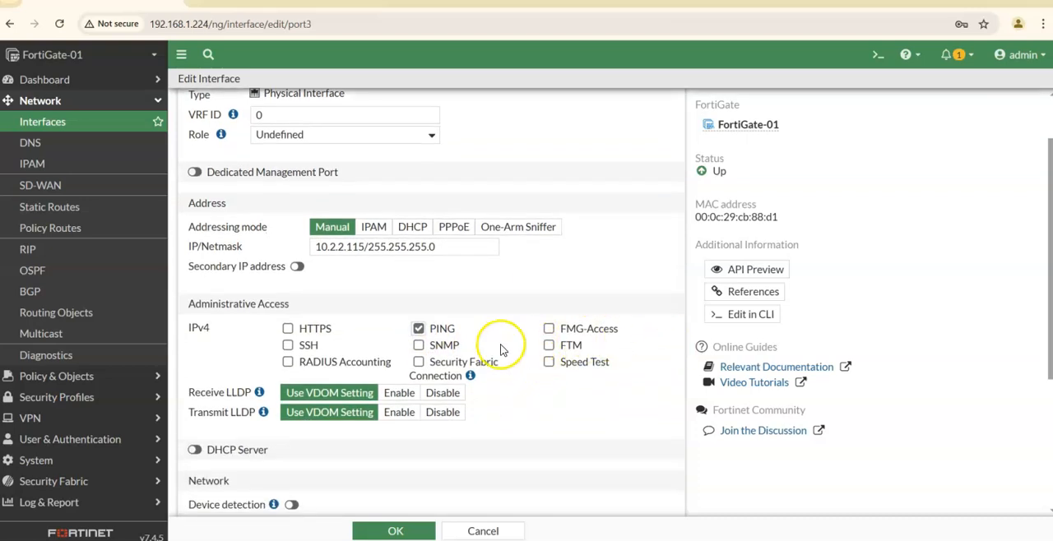
pyautogui.scroll(-2, 501, 350)
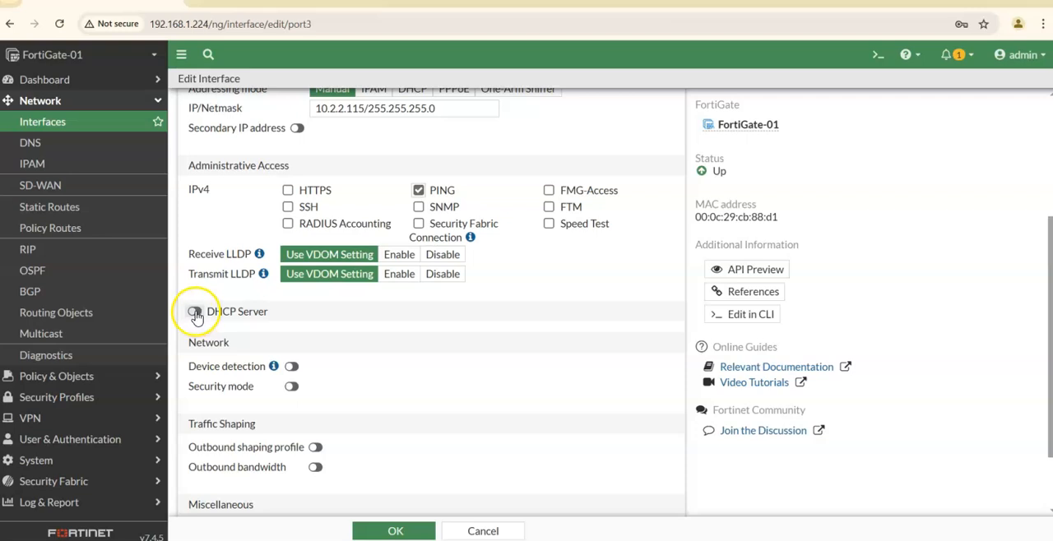
pyautogui.scroll(-1, 460, 302)
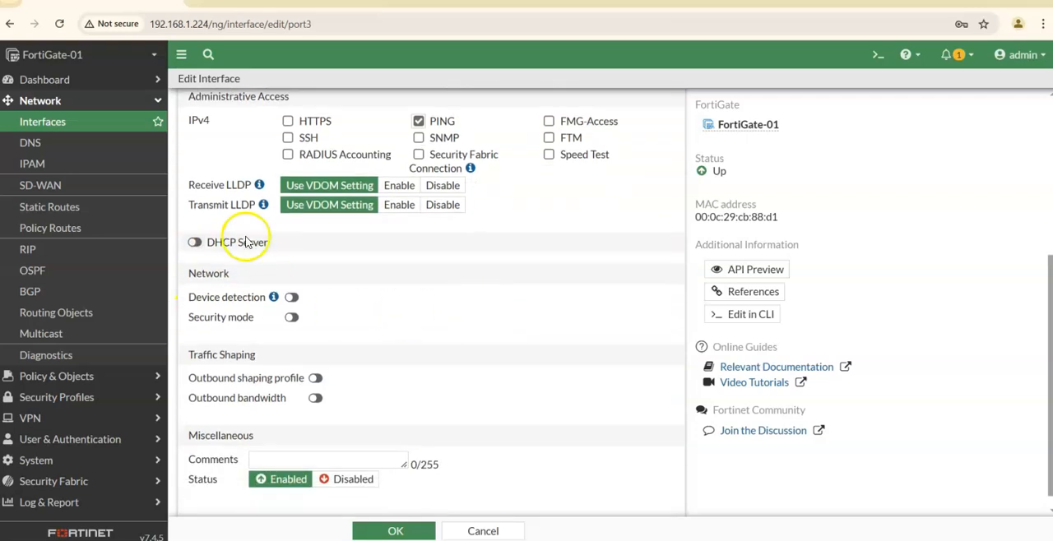
pyautogui.scroll(-1, 416, 258)
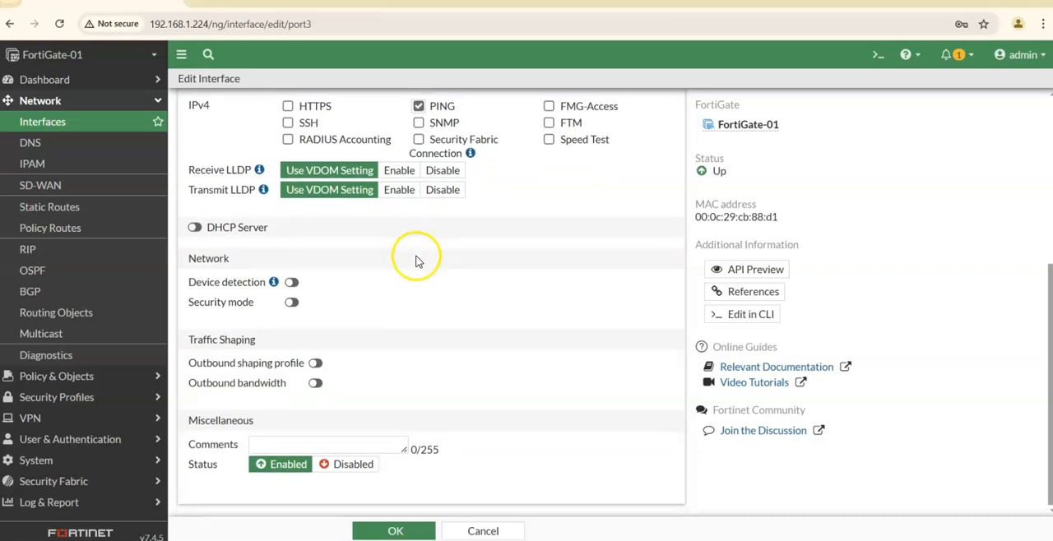
pyautogui.click(285, 465)
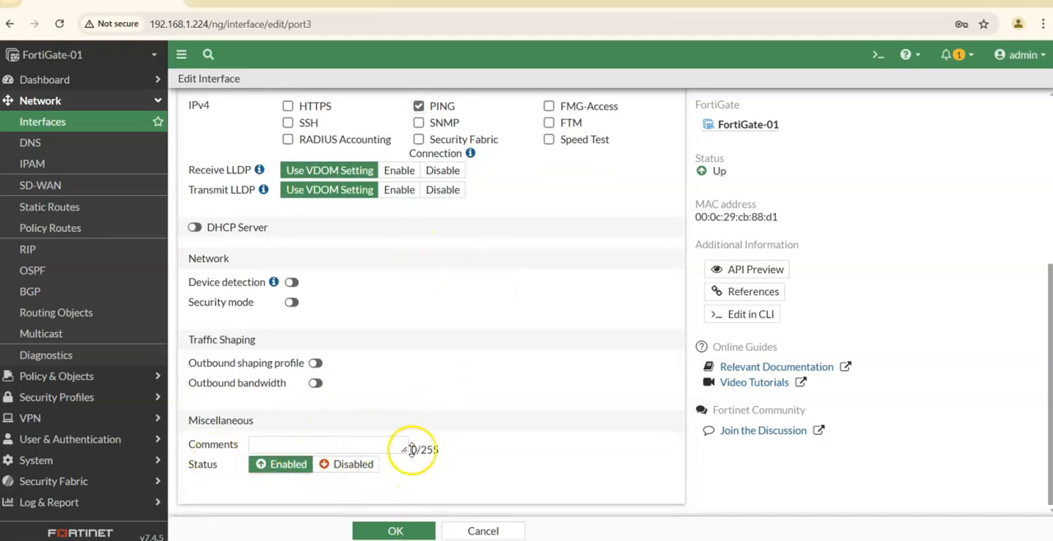
pyautogui.click(388, 531)
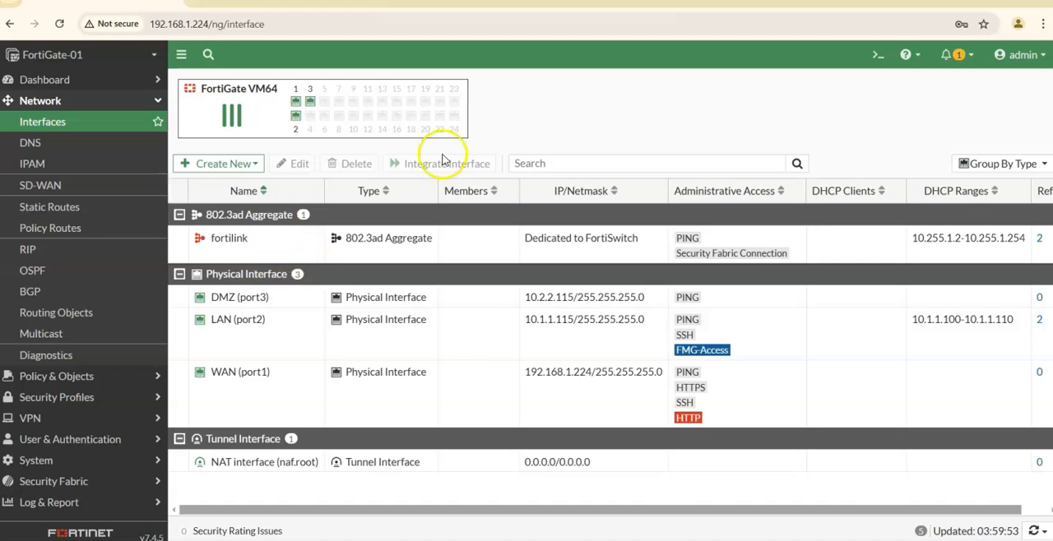
# Review the DNS server settings and open the list of static routes.
pyautogui.click(49, 143)
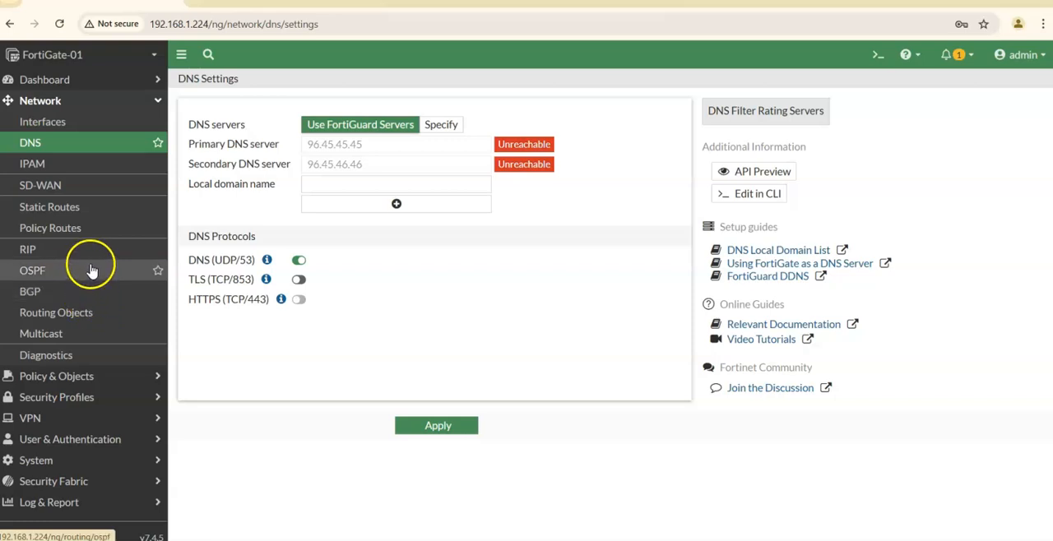
pyautogui.click(76, 212)
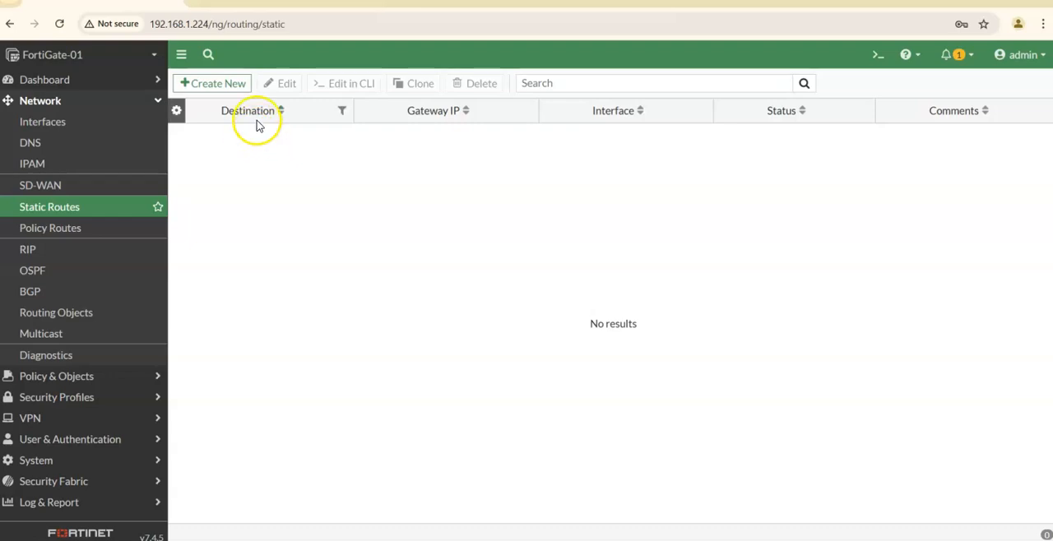
# Test internet connectivity from the CLI console by running execute ping 8.8.8.8.
pyautogui.click(877, 54)
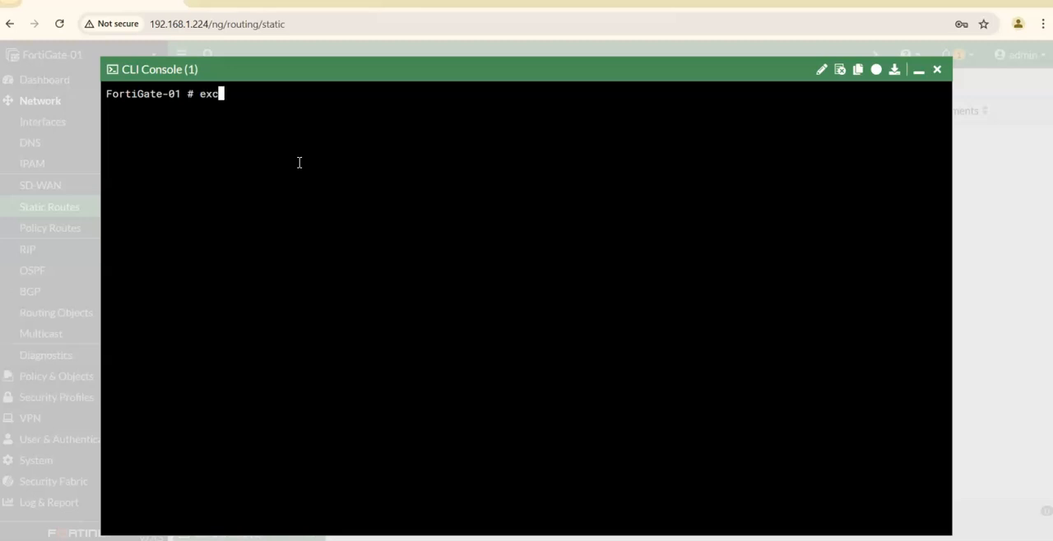
pyautogui.write('execute ping 8.8.8.8')
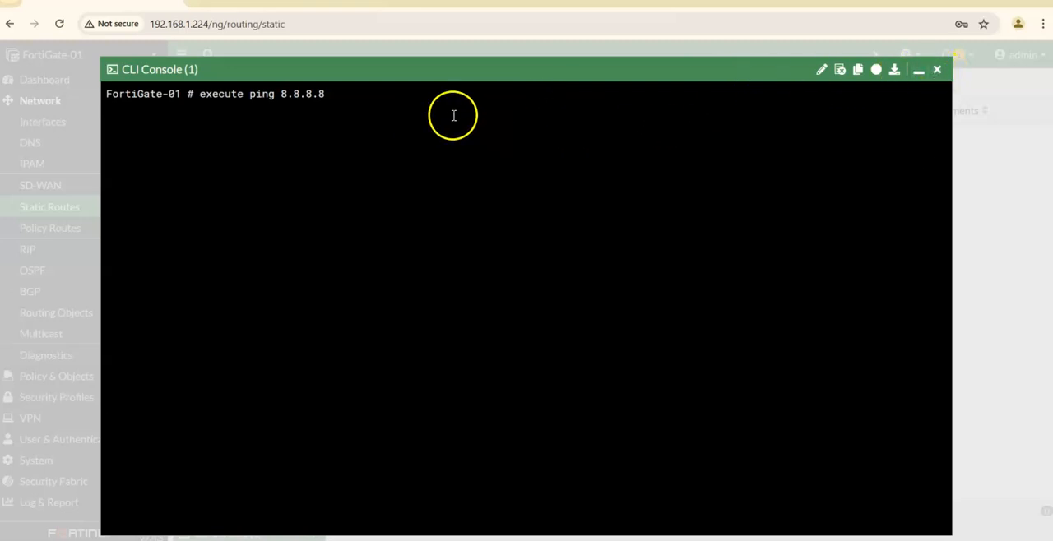
pyautogui.hotkey('ctrl', 'c')
pyautogui.click(430, 150)
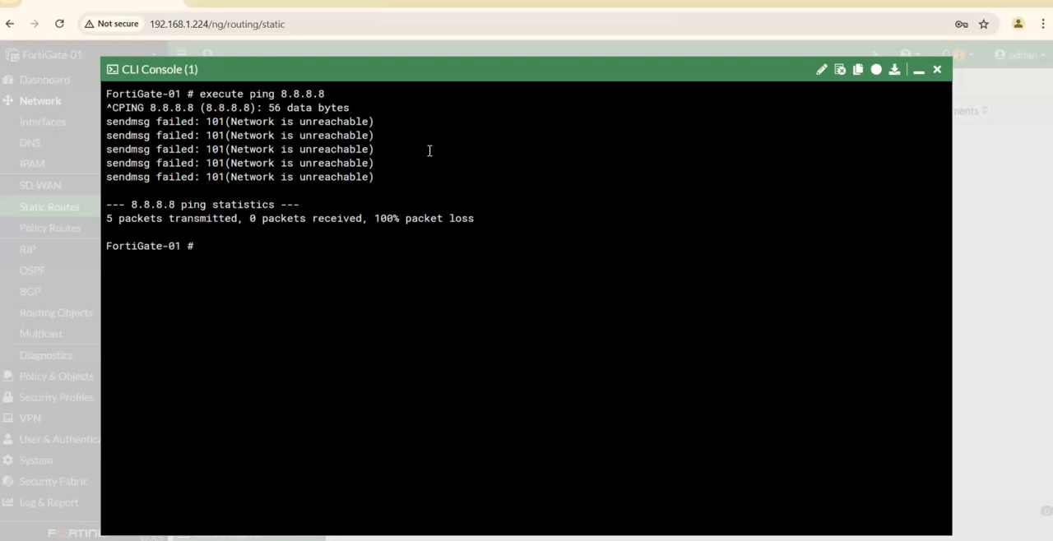
# Test name resolution by running execute ping google.com, stop the ping, and close the CLI console.
pyautogui.press('Up')
pyautogui.press('BackSpace')
pyautogui.write('google.com')
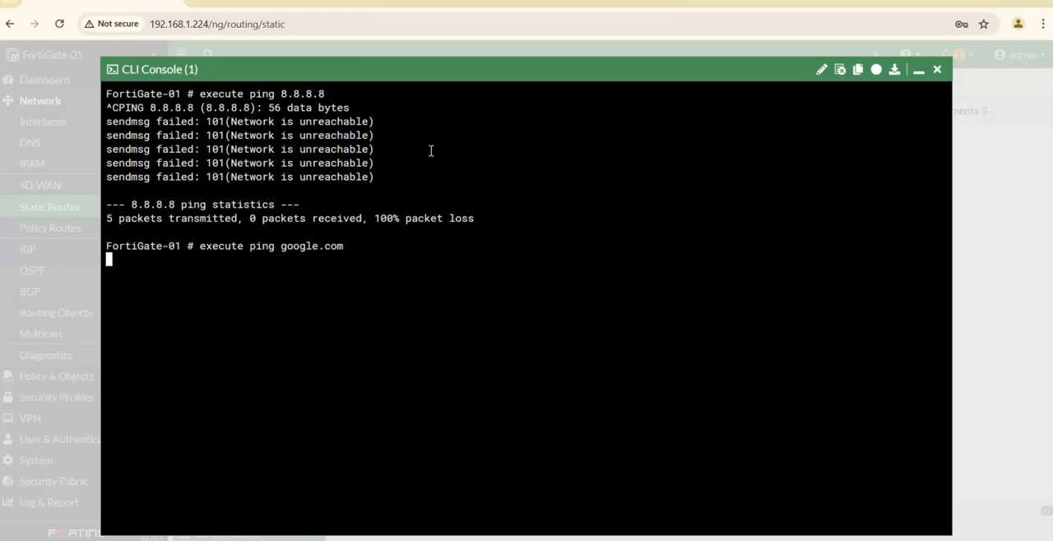
pyautogui.hotkey('ctrl', 'c')
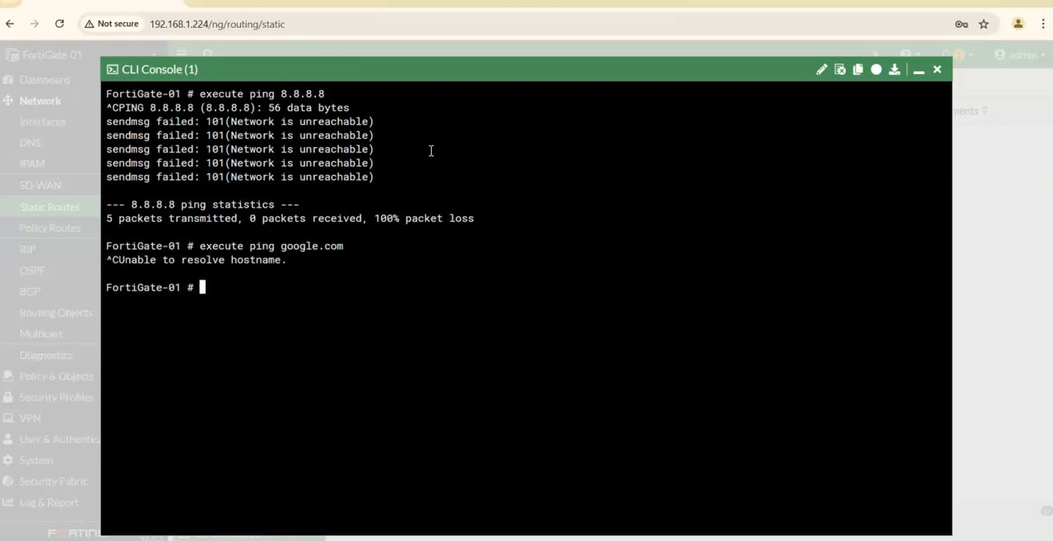
pyautogui.click(923, 74)
# Create a new static route for subnet 0.0.0.0/0.0.0.0 with gateway address 192.168.1.254.
pyautogui.click(237, 83)
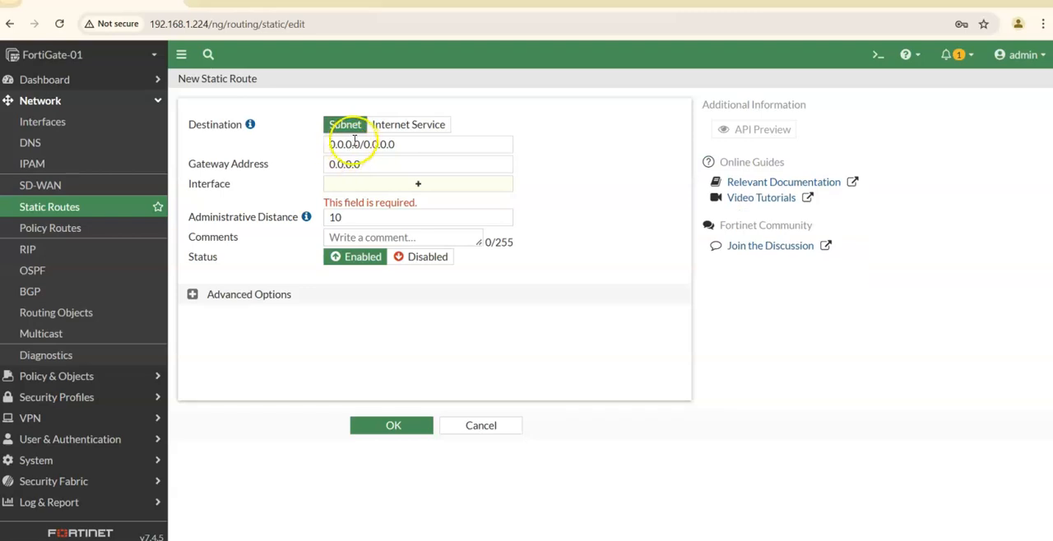
pyautogui.moveTo(391, 144); pyautogui.dragTo(327, 166)
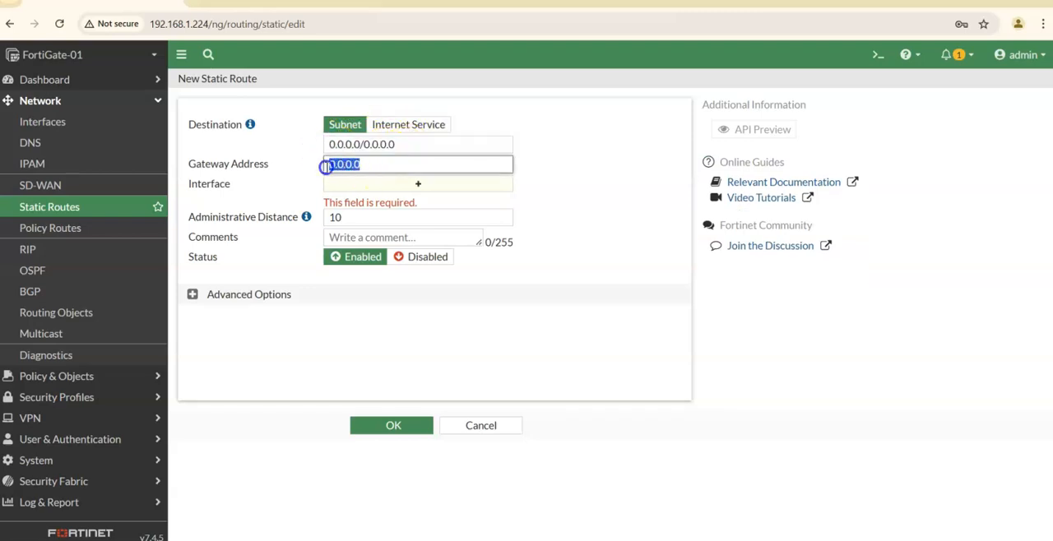
pyautogui.write('192.168.')
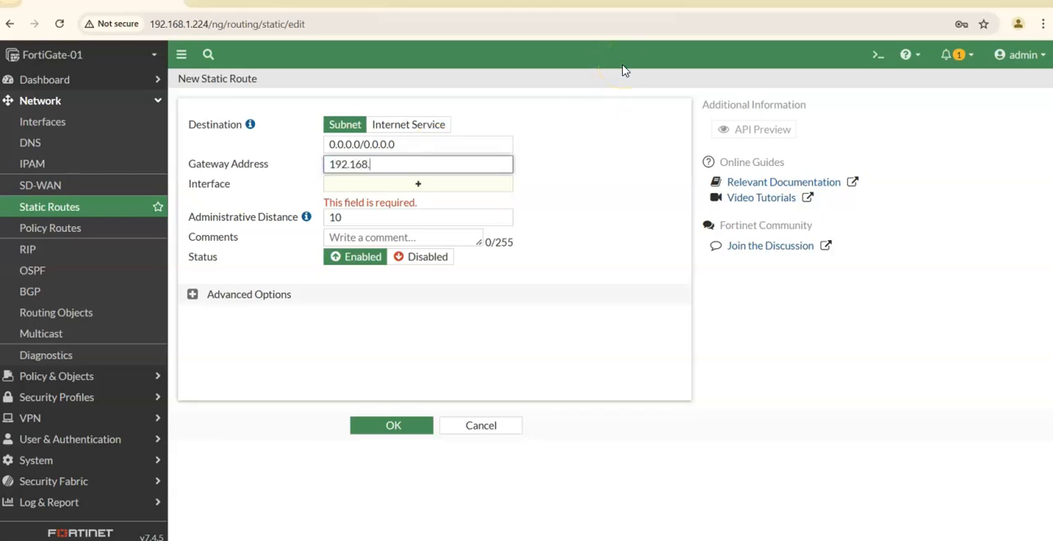
pyautogui.write('1.254')
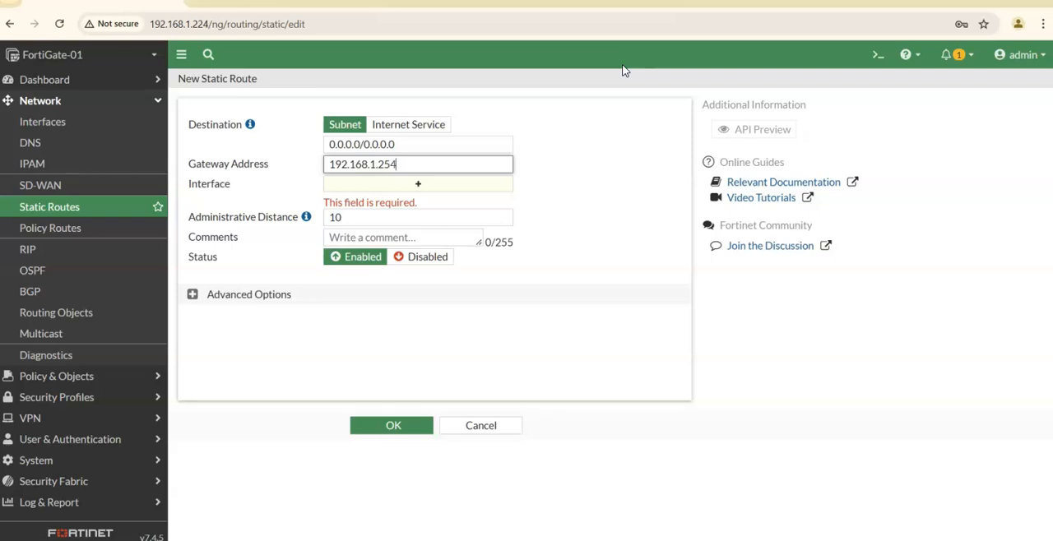
# Assign WAN (port1) as the static route's interface and save the route with administrative distance 10, no comment and status Enabled.
pyautogui.click(419, 184)
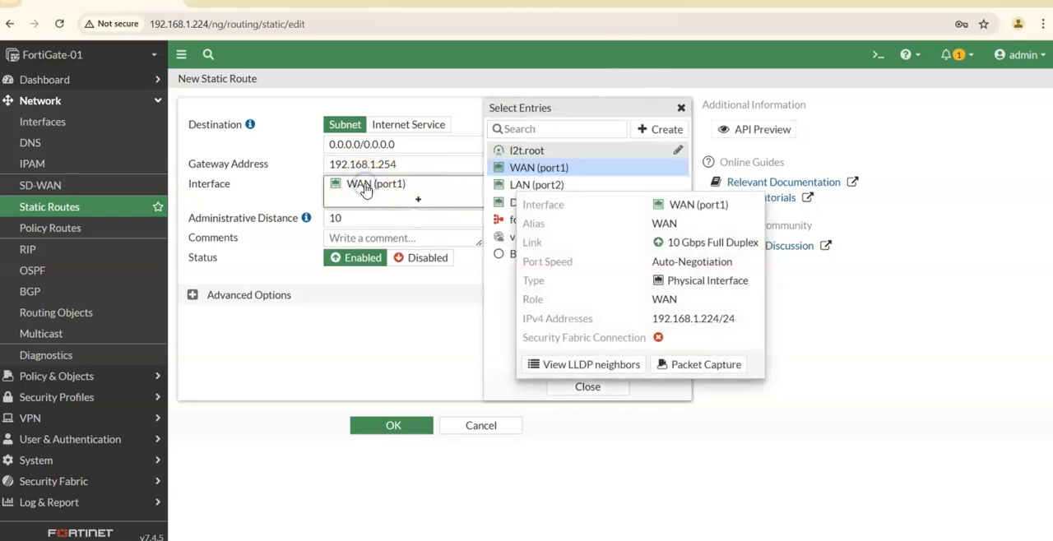
pyautogui.click(411, 187)
pyautogui.click(506, 171)
pyautogui.click(469, 200)
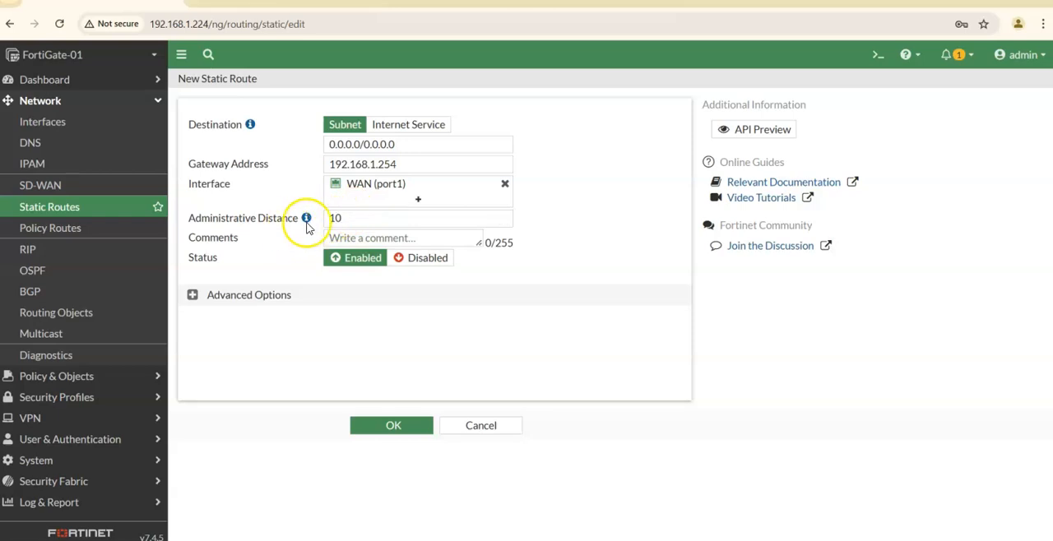
pyautogui.click(355, 237)
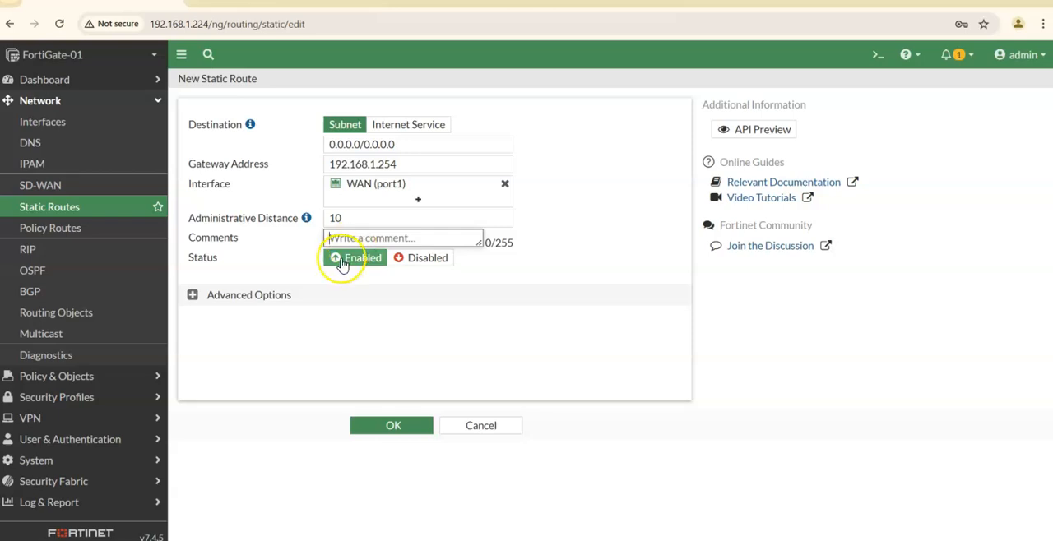
pyautogui.click(413, 438)
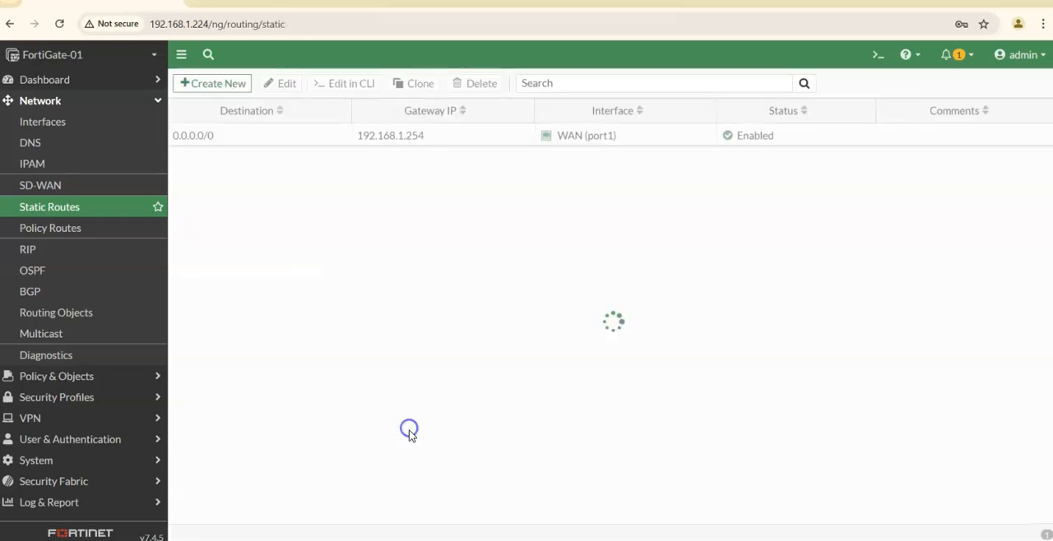
# Retest connectivity over the new default route by pinging 8.8.8.8 and google.com from the CLI console, and close the console.
pyautogui.click(878, 54)
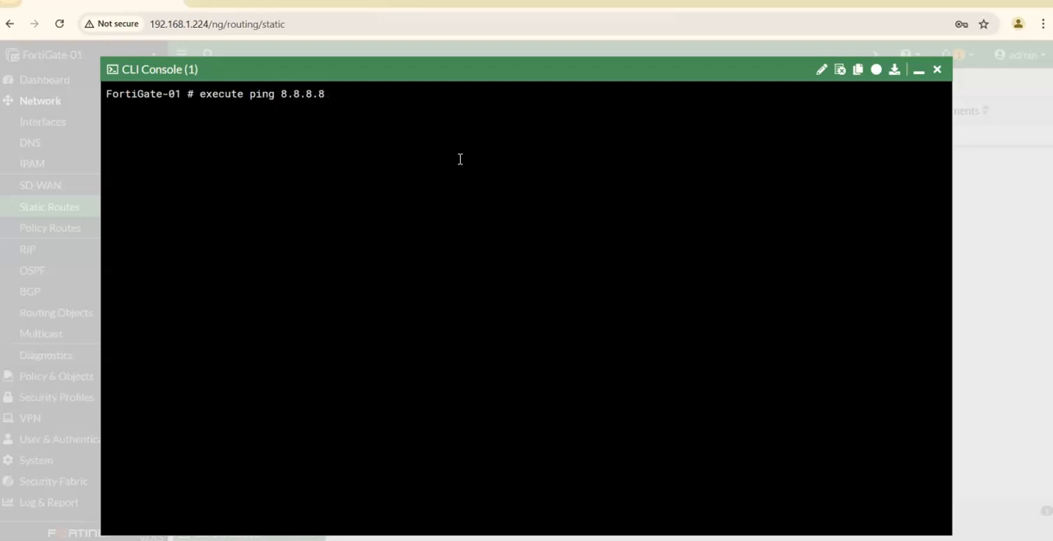
pyautogui.press('Return')
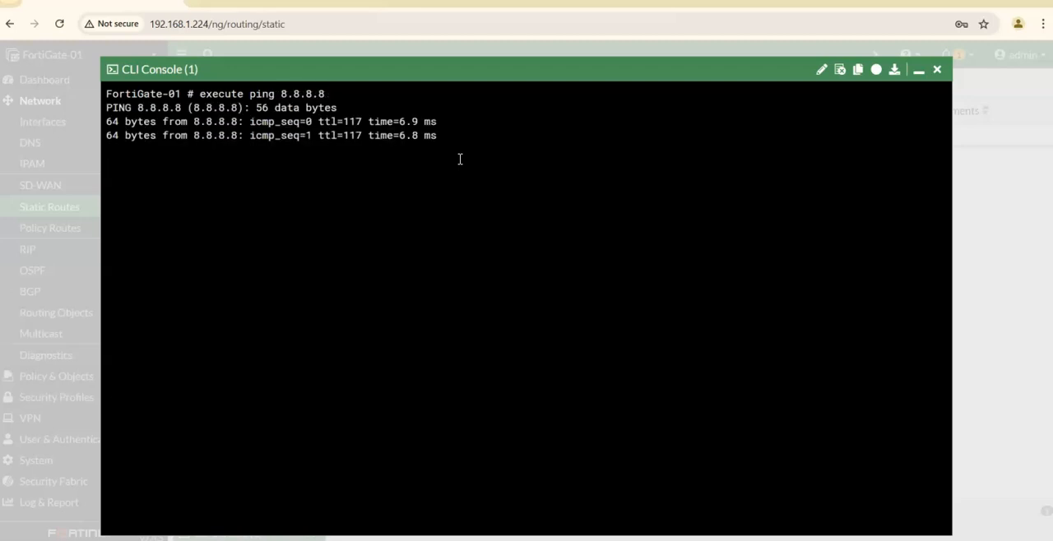
pyautogui.hotkey('ctrl', 'c')
pyautogui.press('Up')
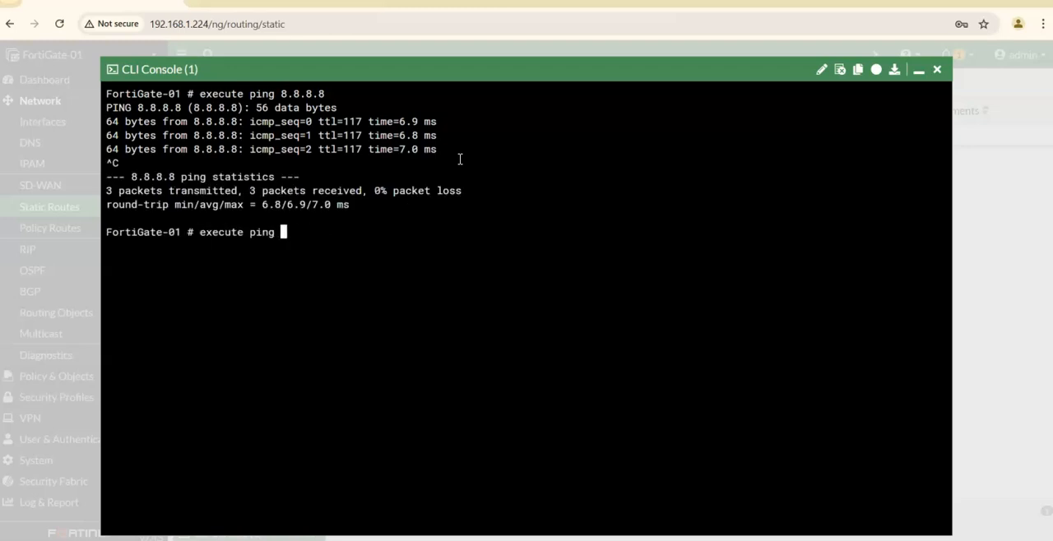
pyautogui.press('Return')
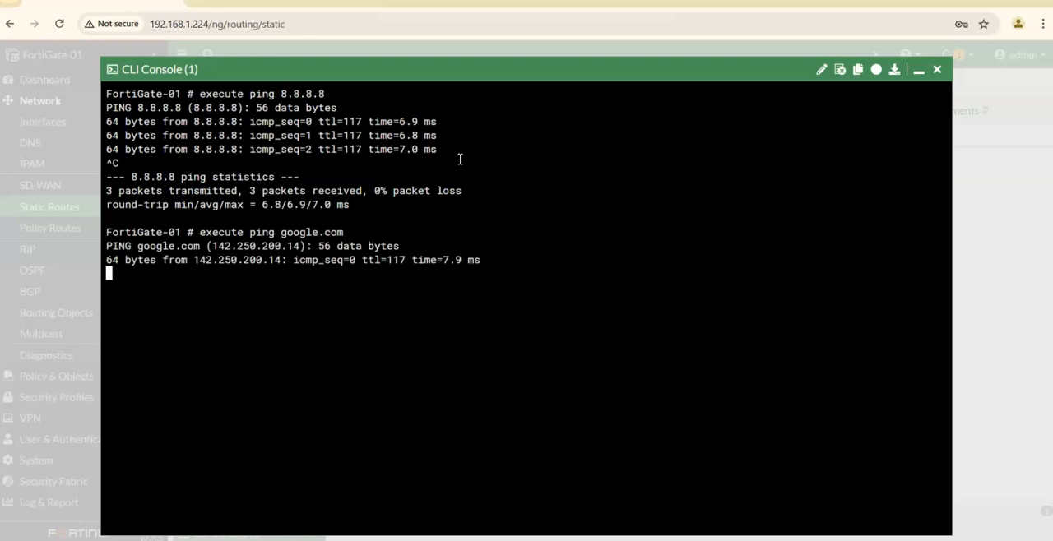
pyautogui.hotkey('ctrl', 'c')
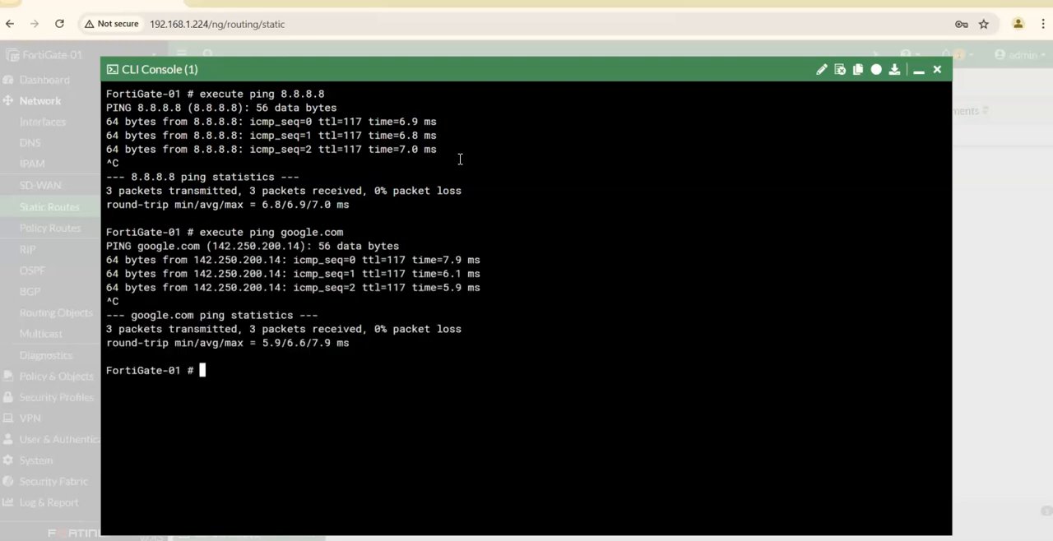
pyautogui.click(937, 69)
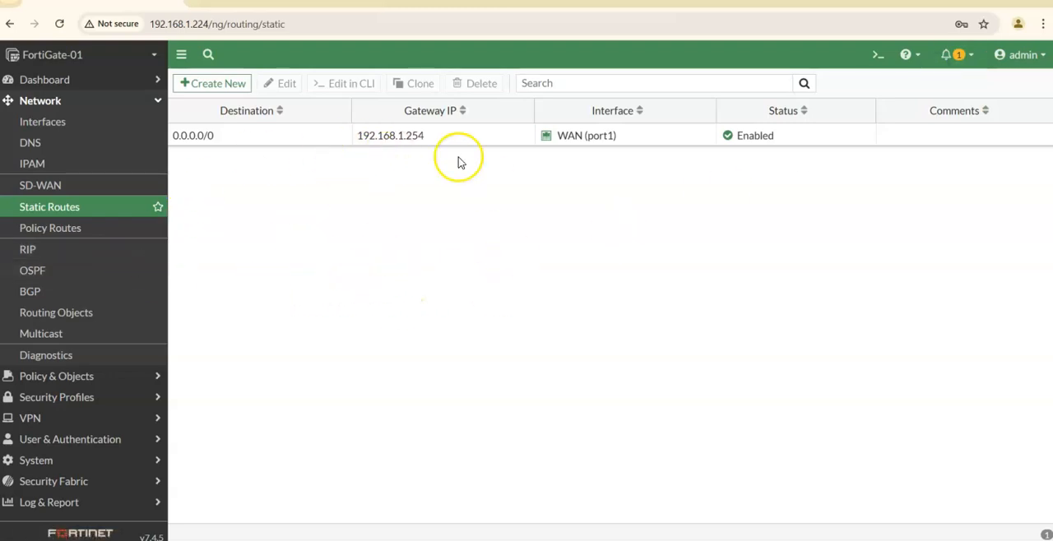
# Open the list of network interfaces.
pyautogui.click(60, 121)
pyautogui.click(62, 123)
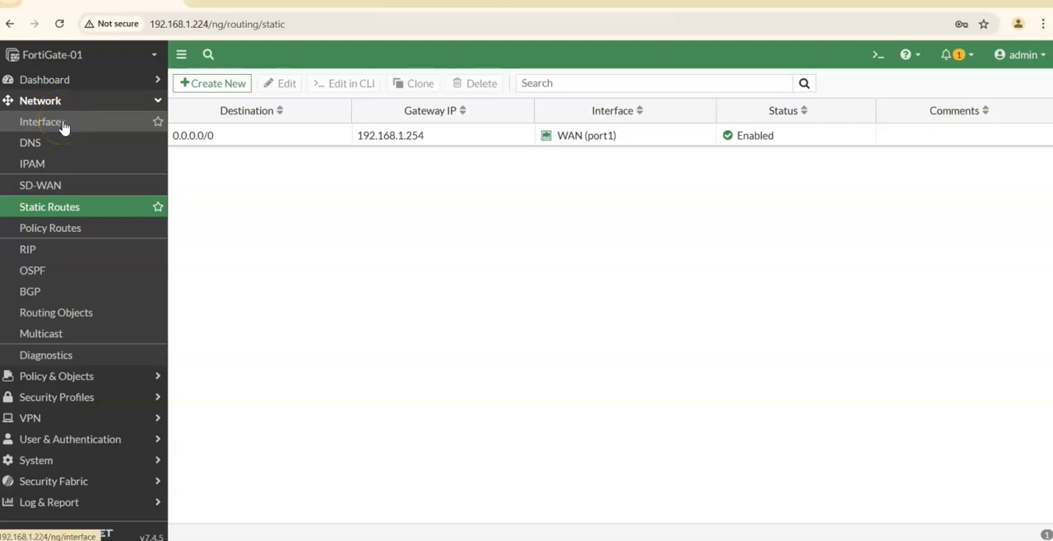